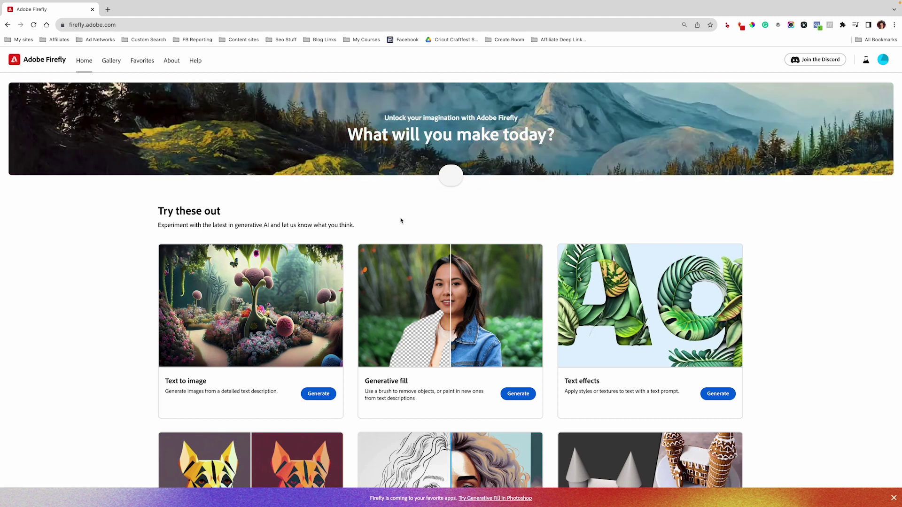
Generate Art-style images from the pasted prompt for a cute tiny psychedelic tiger holding yarn
scroll(410, 223, "down", 1)
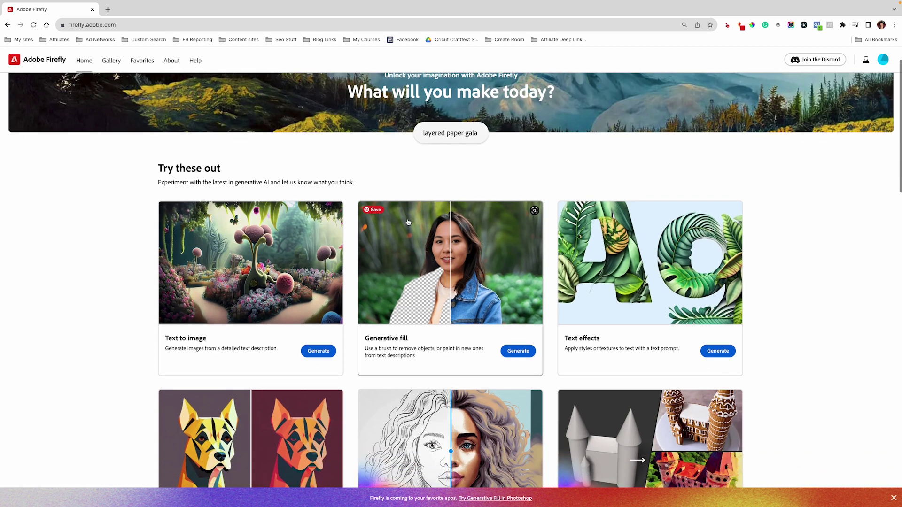
left_click(318, 352)
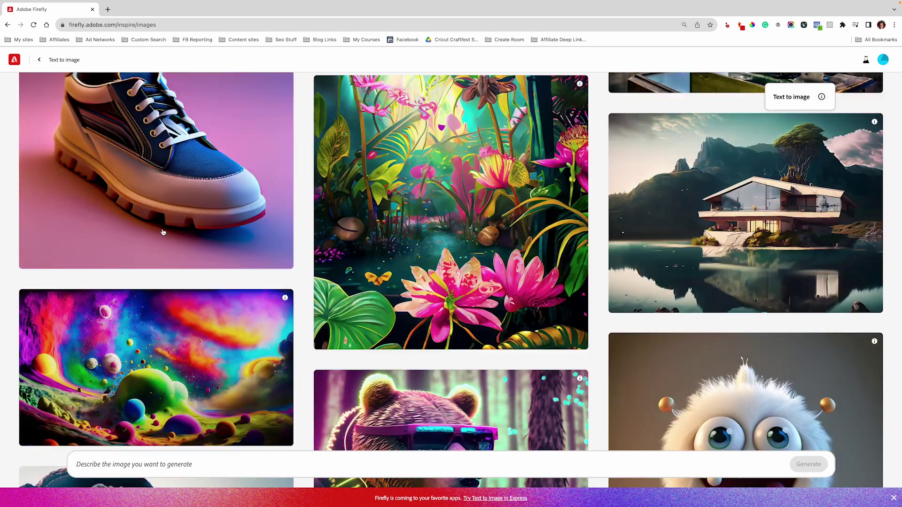
scroll(163, 232, "down", 4)
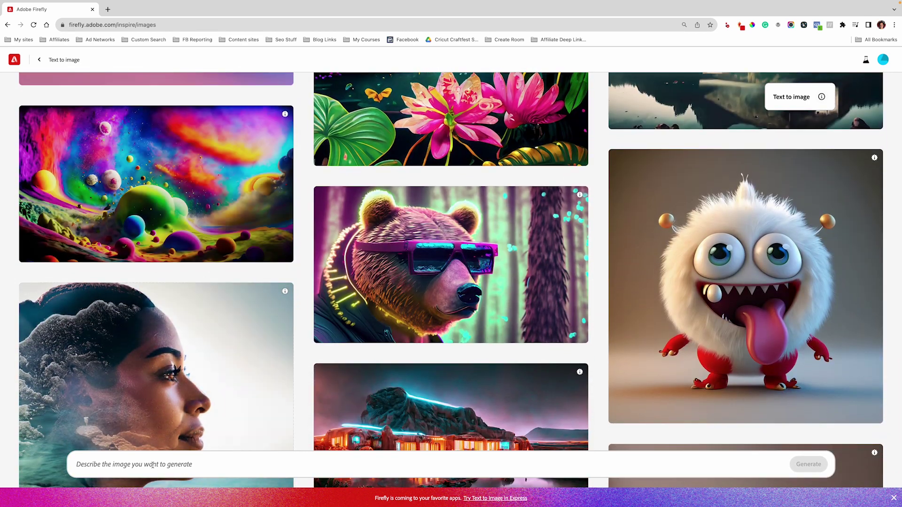
left_click(152, 465)
type("create a digital art graphic of a cute tiny tiger holding a ball of yarn with psychedelic colors")
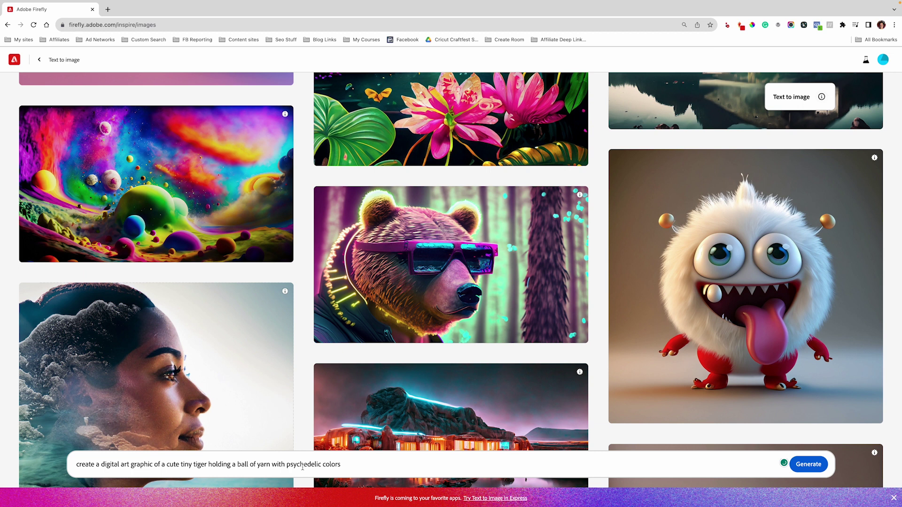
left_click(817, 465)
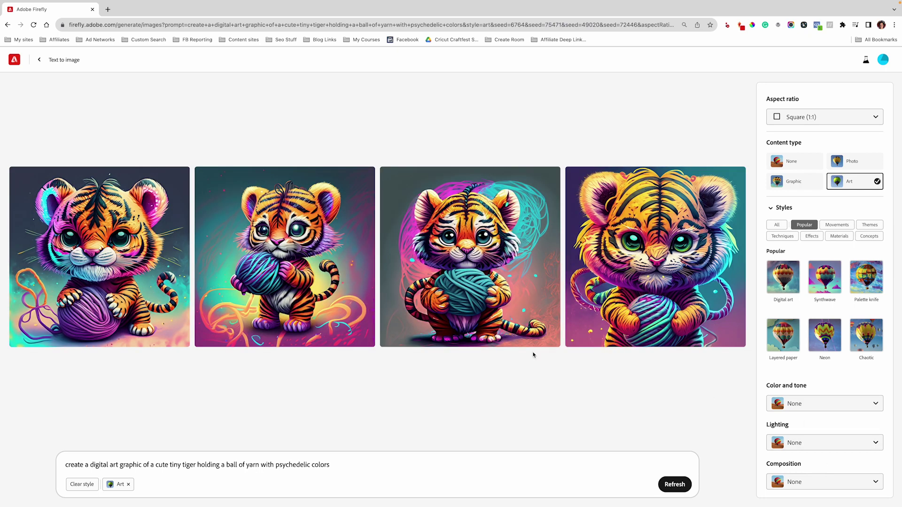
Regenerate the tiger images at the Landscape (4:3) aspect ratio
left_click(825, 117)
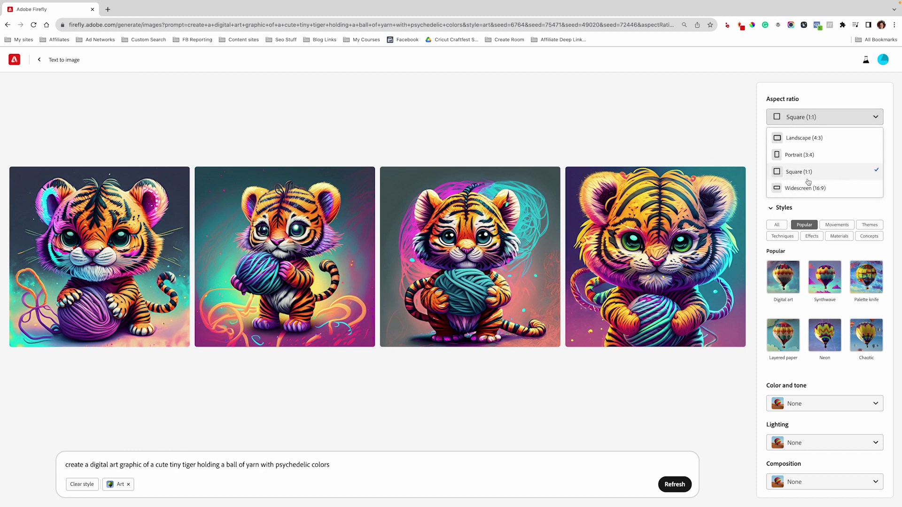
left_click(799, 138)
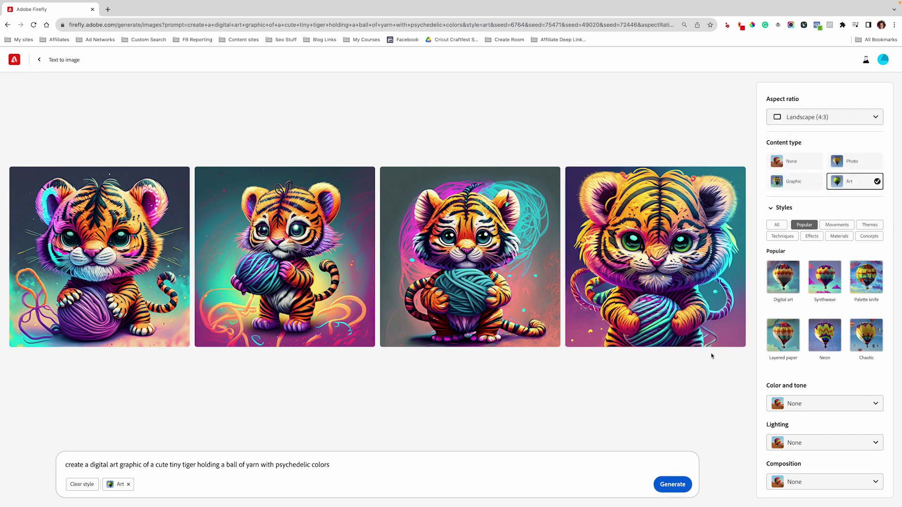
left_click(677, 485)
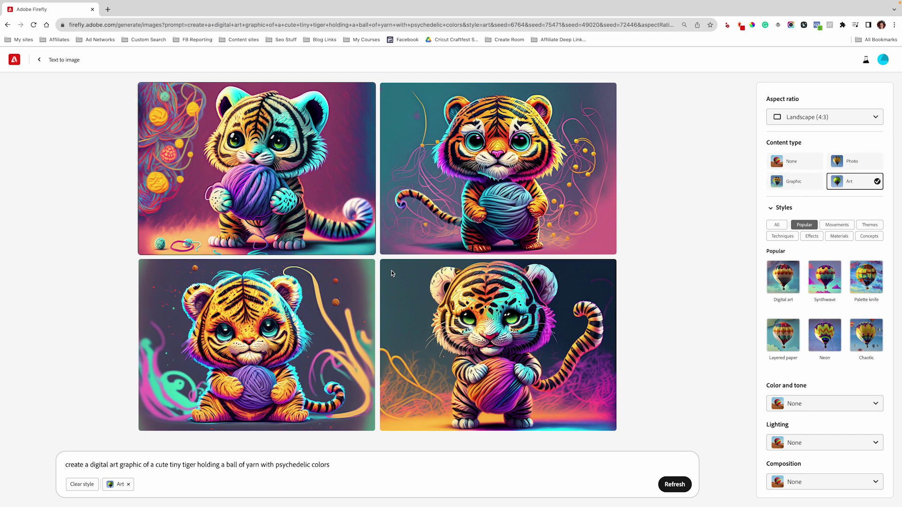
Generate a Graphic content-type set and compare it with the Art-style results, ending on Art
left_click(128, 486)
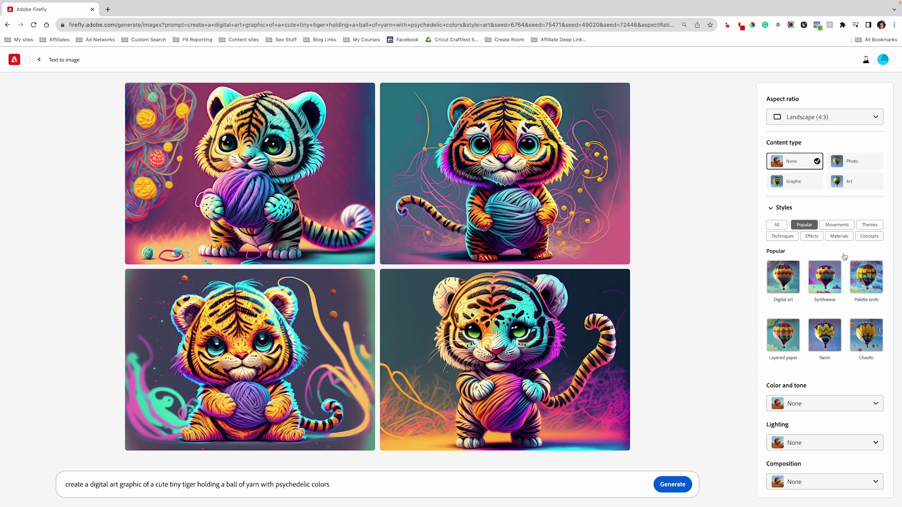
left_click(781, 183)
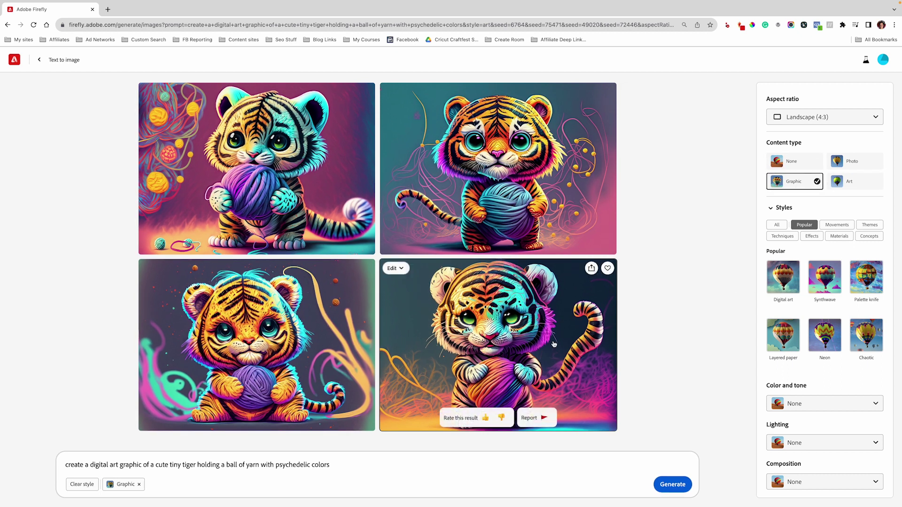
left_click(676, 488)
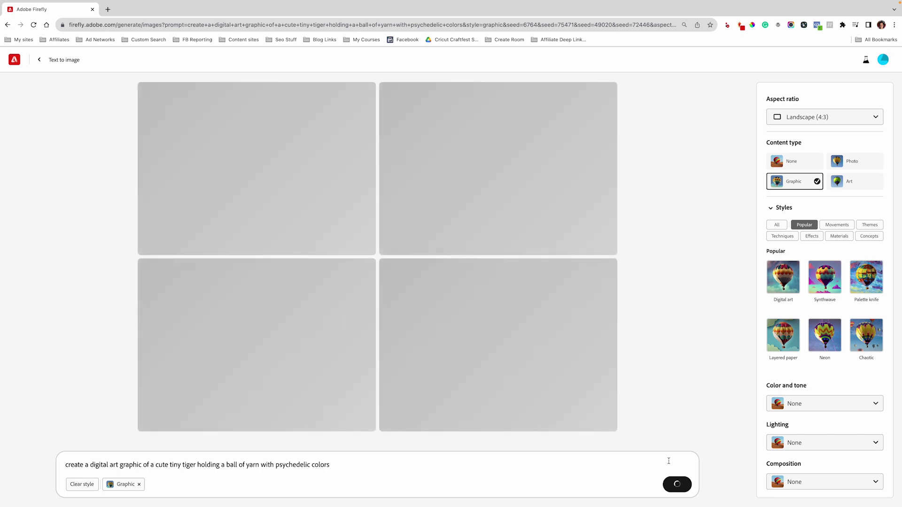
left_click(20, 25)
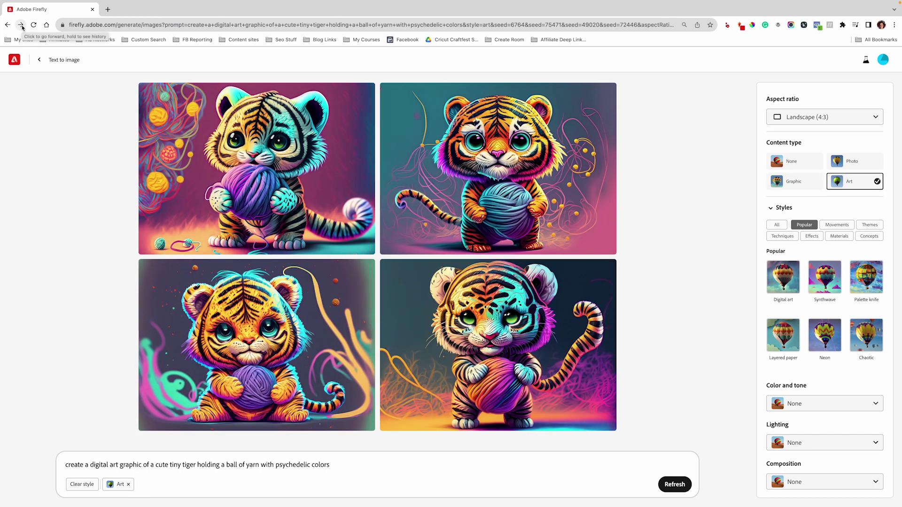
left_click(21, 27)
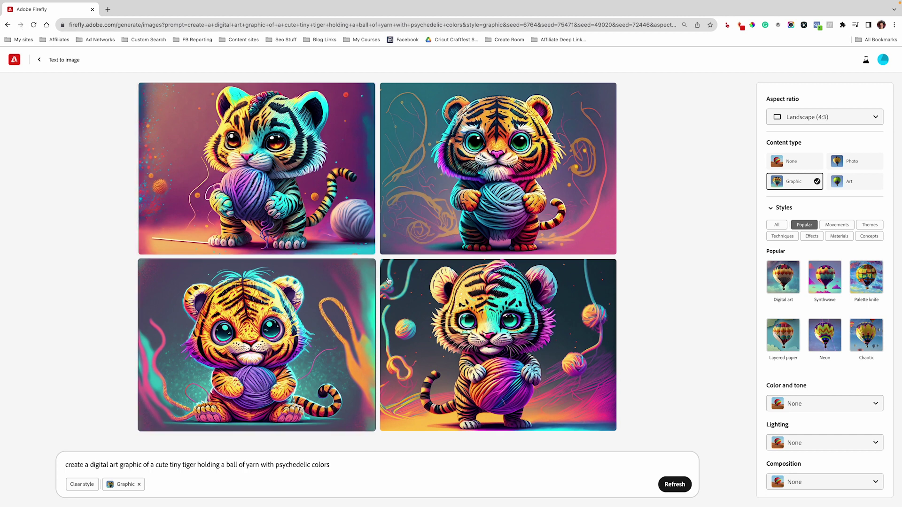
left_click(7, 25)
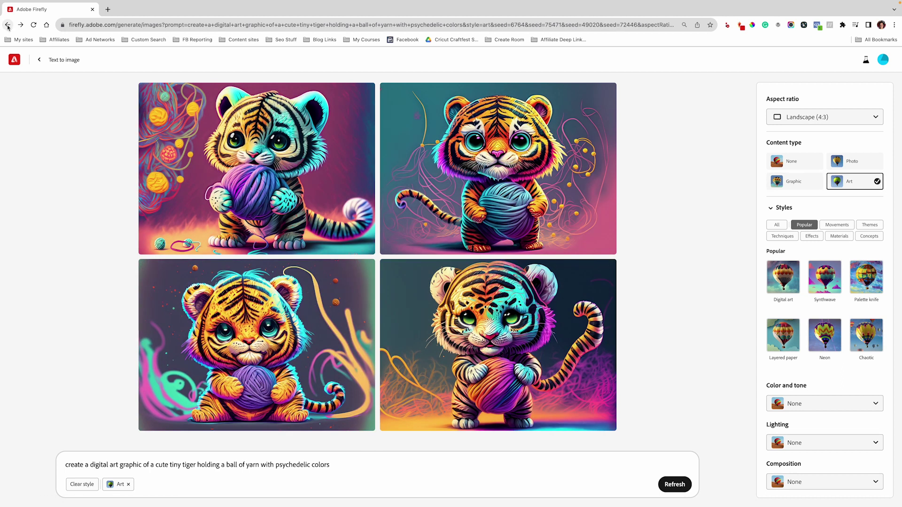
Drop the Graphic content type and generate tigers with the 3D art and Synthwave styles
left_click(20, 26)
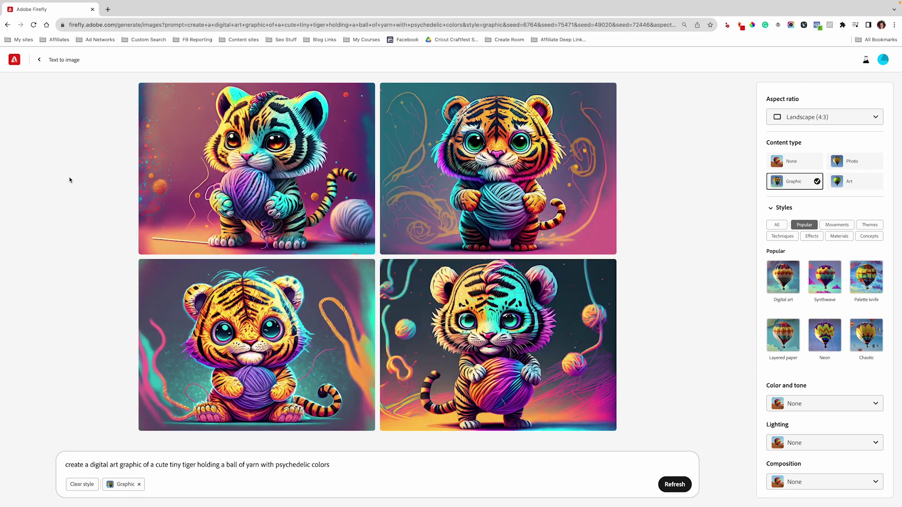
left_click(139, 486)
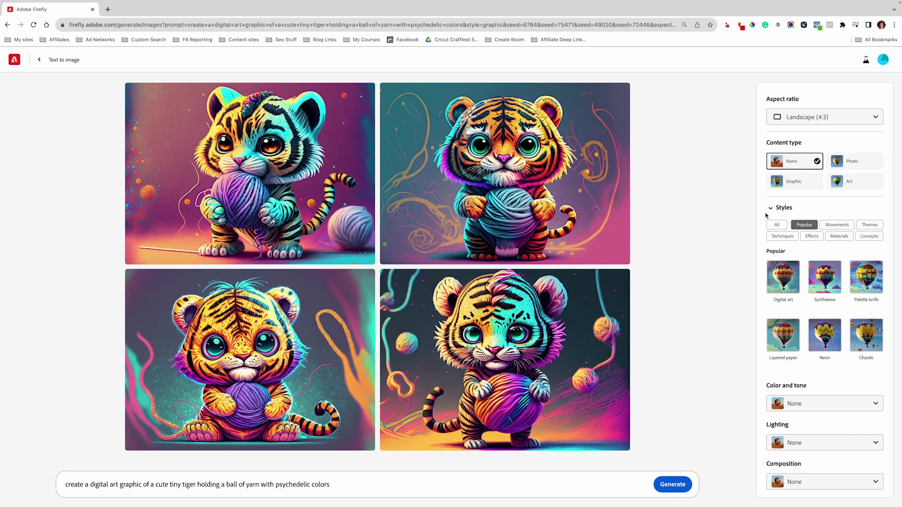
scroll(777, 217, "down", 1)
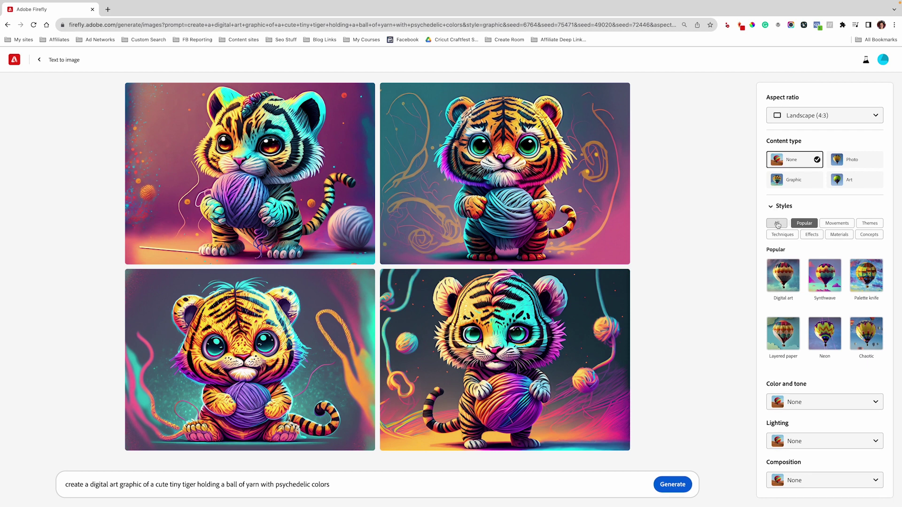
left_click(778, 223)
scroll(819, 323, "down", 3)
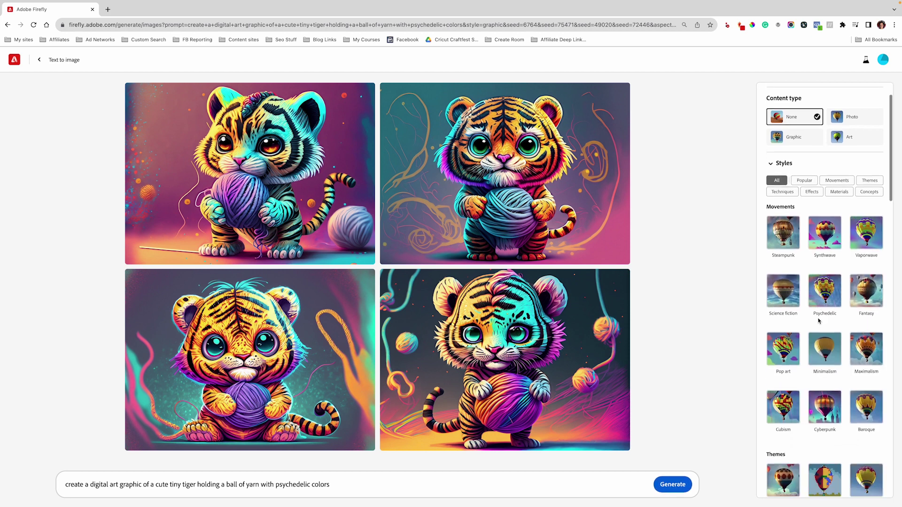
left_click(868, 410)
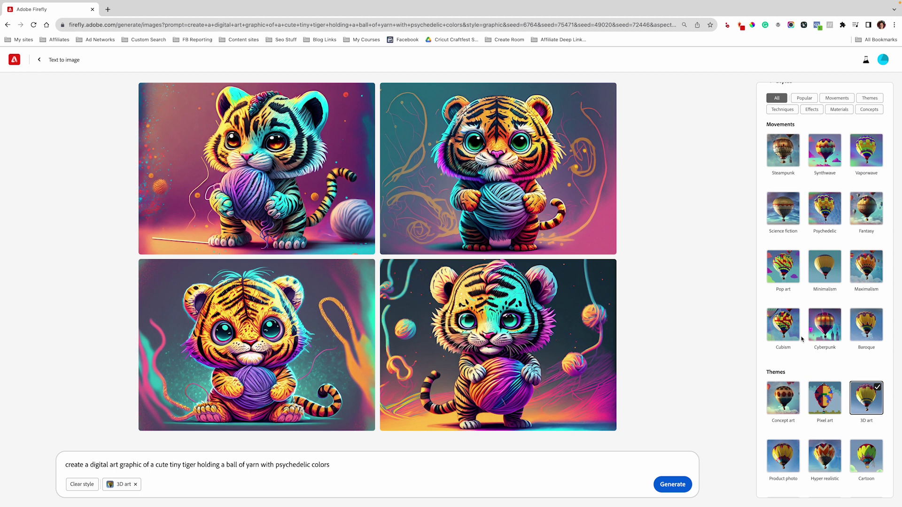
scroll(820, 282, "up", 1)
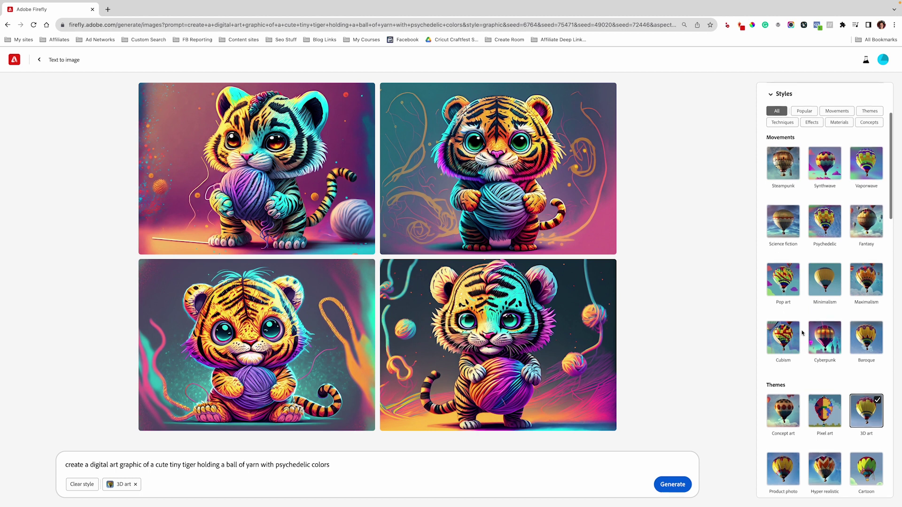
left_click(831, 184)
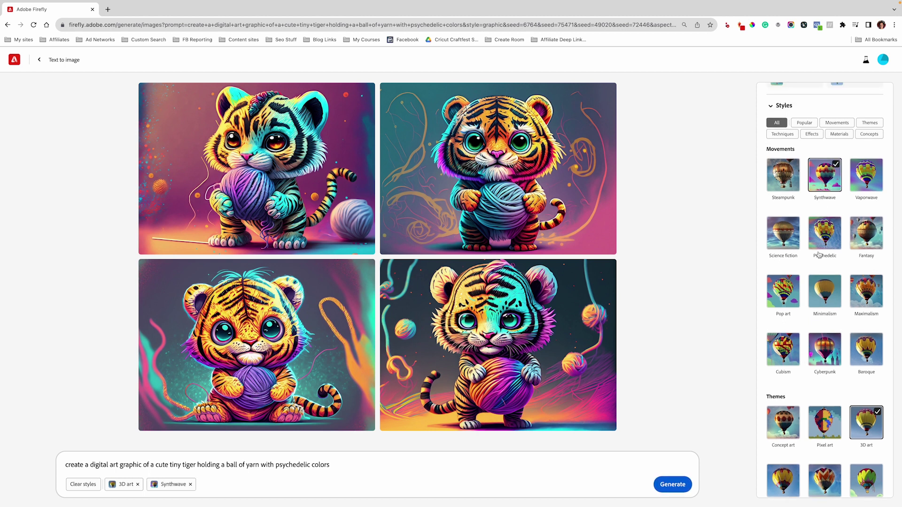
left_click(670, 488)
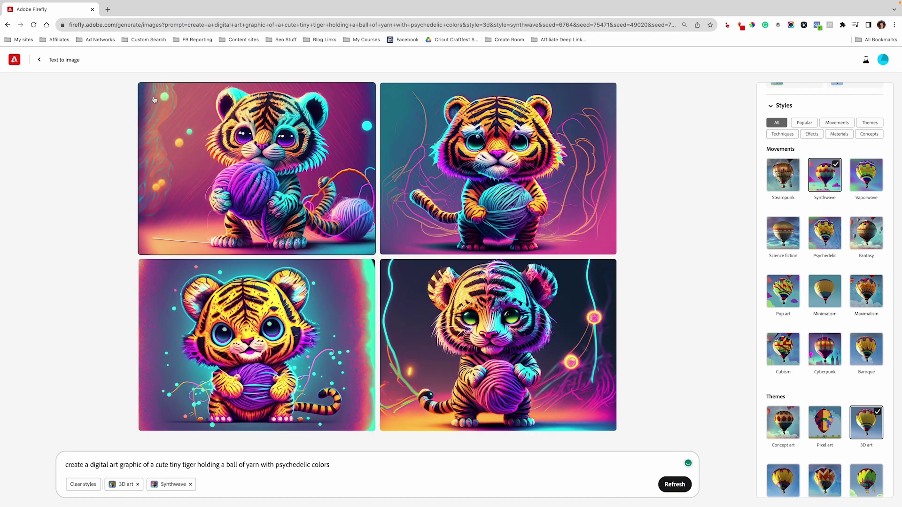
mouse_move(366, 329)
mouse_move(512, 244)
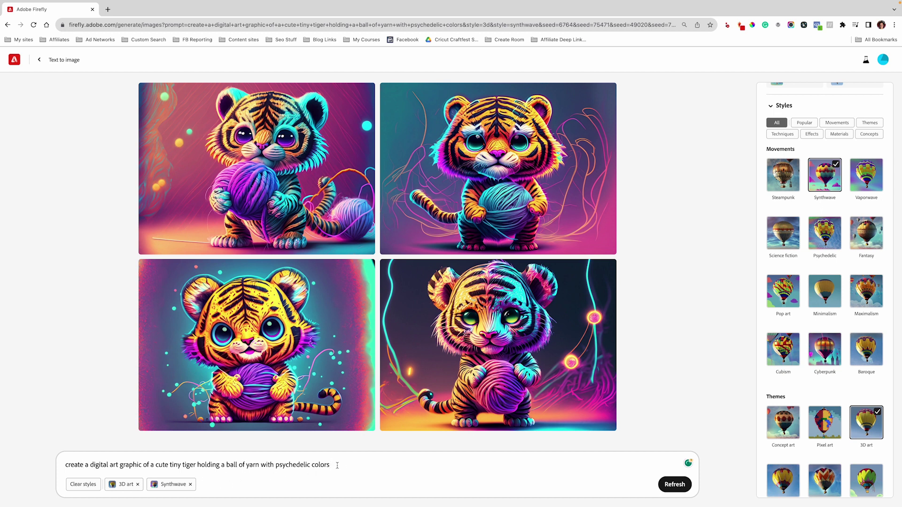
Add 'with round water droplets in the backround' to the prompt, then regenerate with only 3D art
type("with round water droplets in the backround")
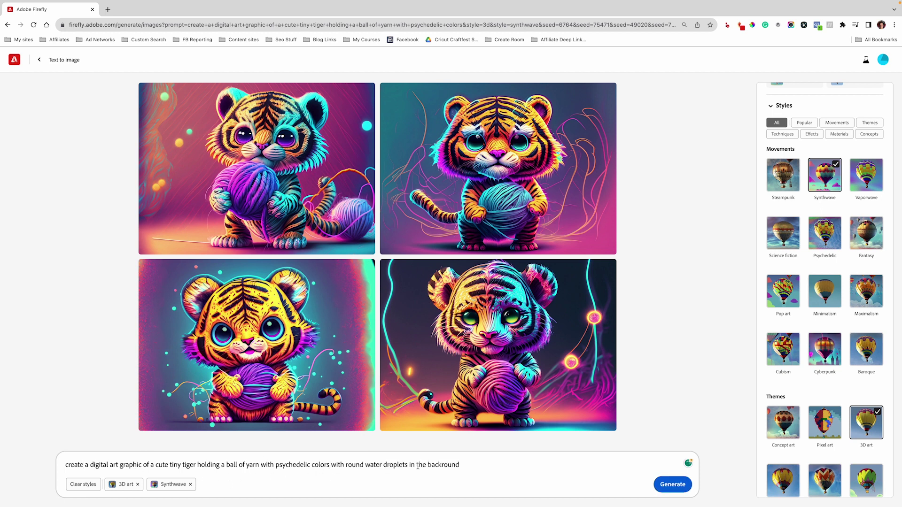
left_click(671, 487)
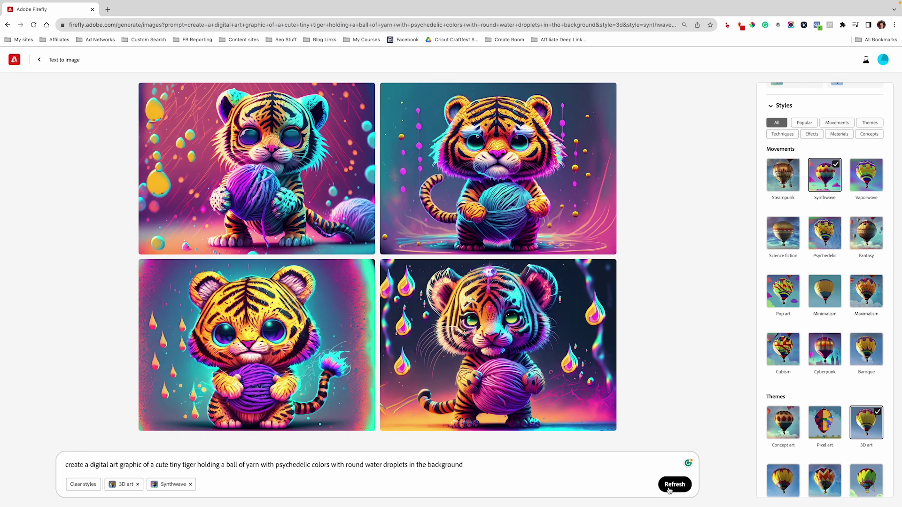
left_click(670, 488)
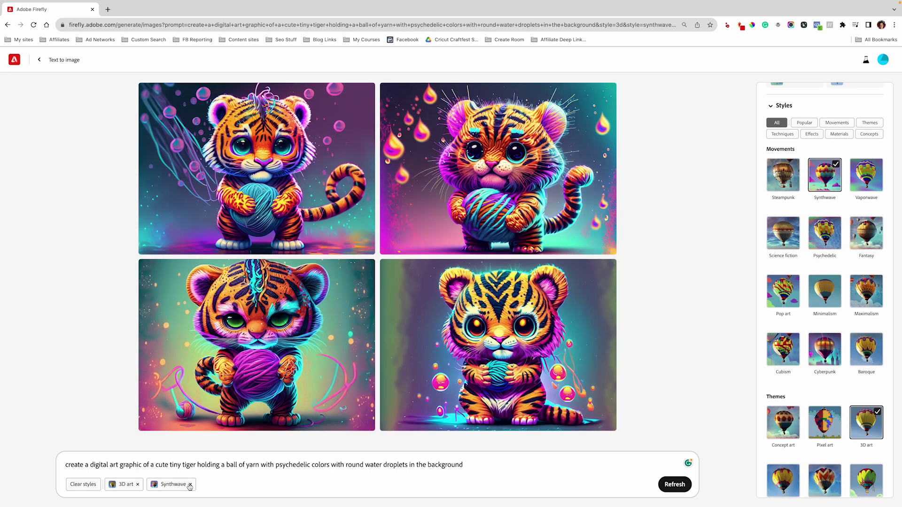
left_click(190, 485)
left_click(672, 484)
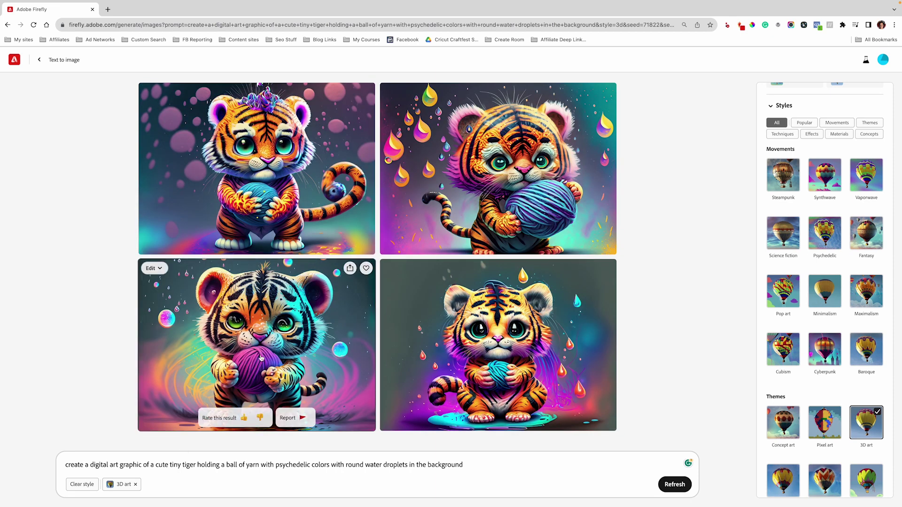
Insert 'realistic' before 'water' in the prompt and regenerate the 3D art tigers
left_click(158, 270)
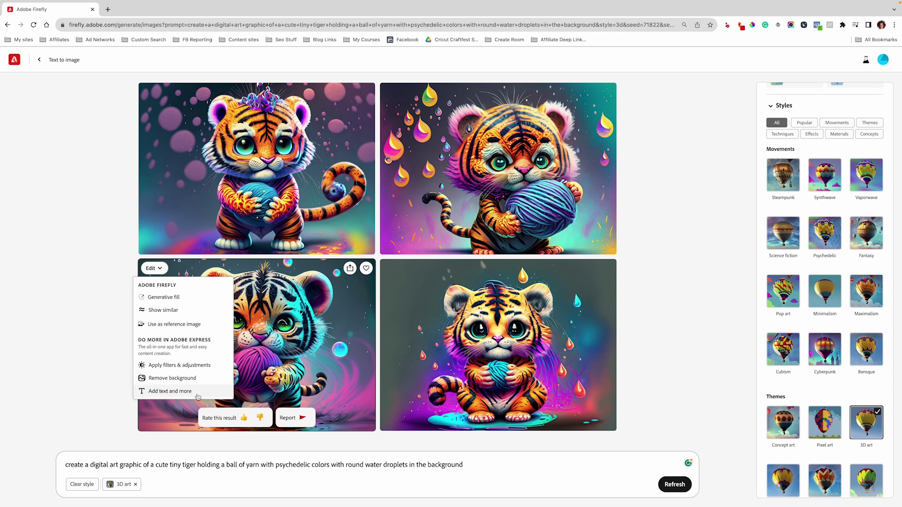
left_click(125, 347)
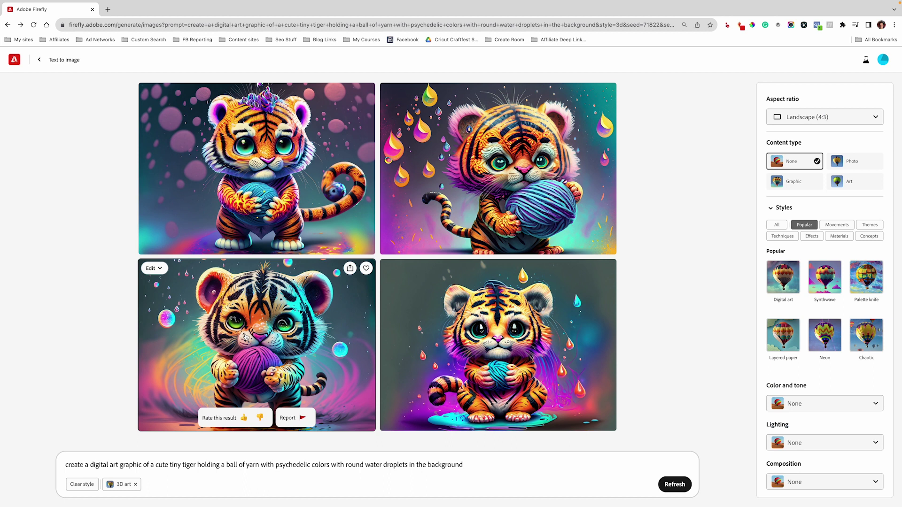
left_click(367, 465)
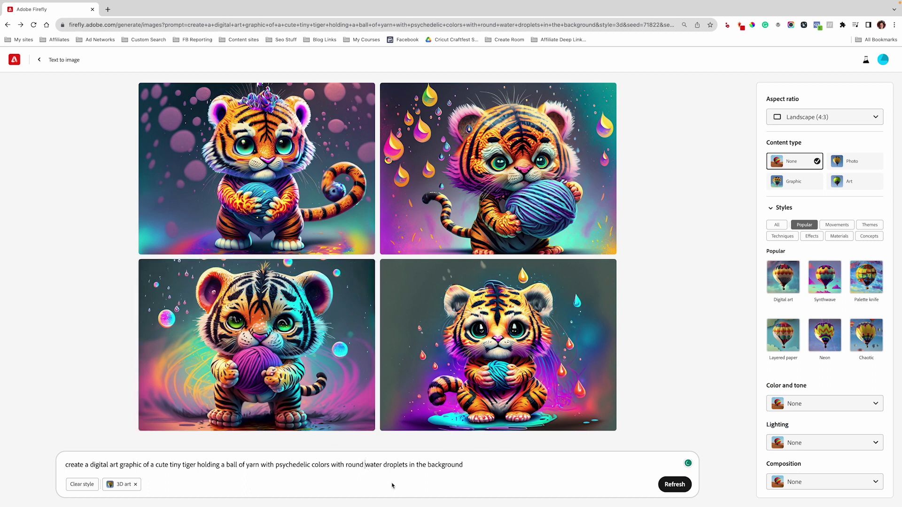
type("realistic")
key("Return")
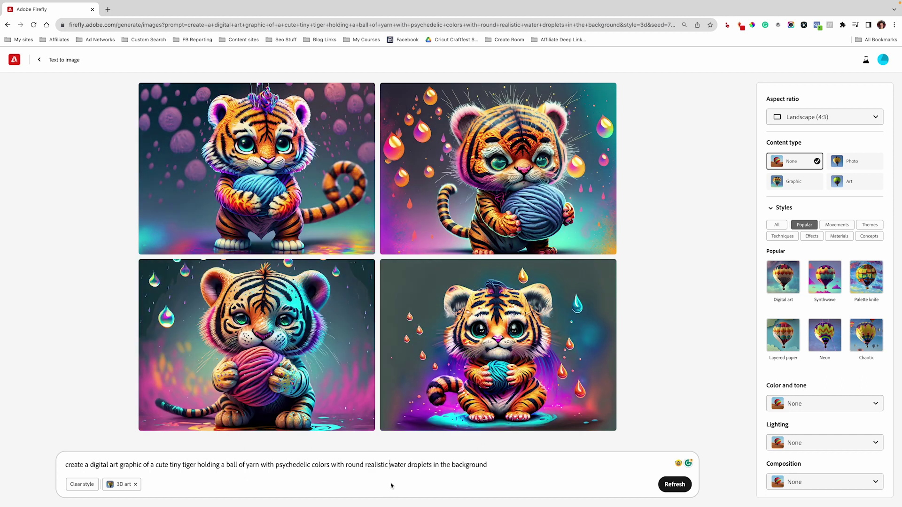
left_click(669, 489)
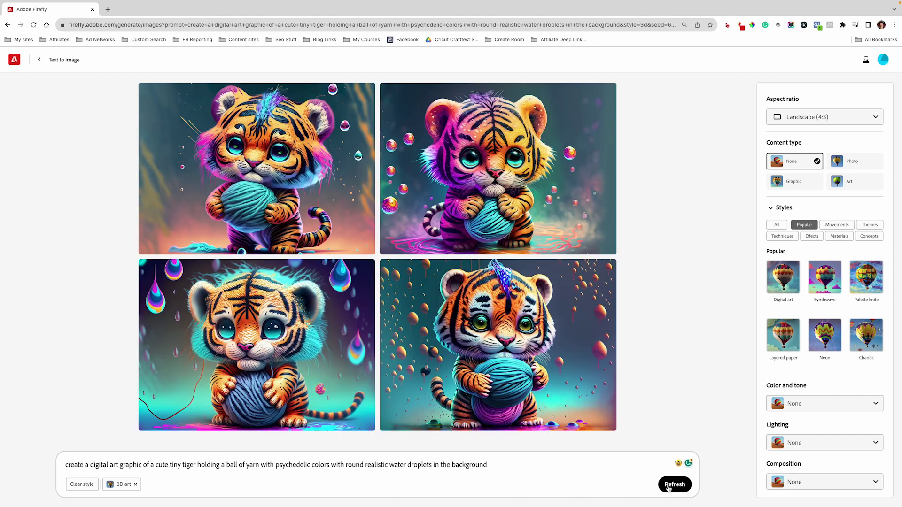
Swap 3D art for the Digital art style, regenerate, and download the top-right tiger image
left_click(136, 486)
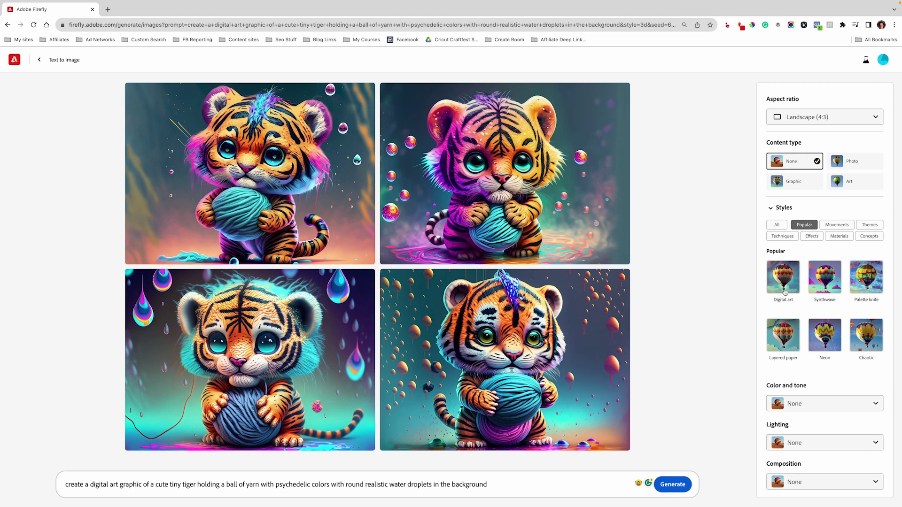
left_click(787, 292)
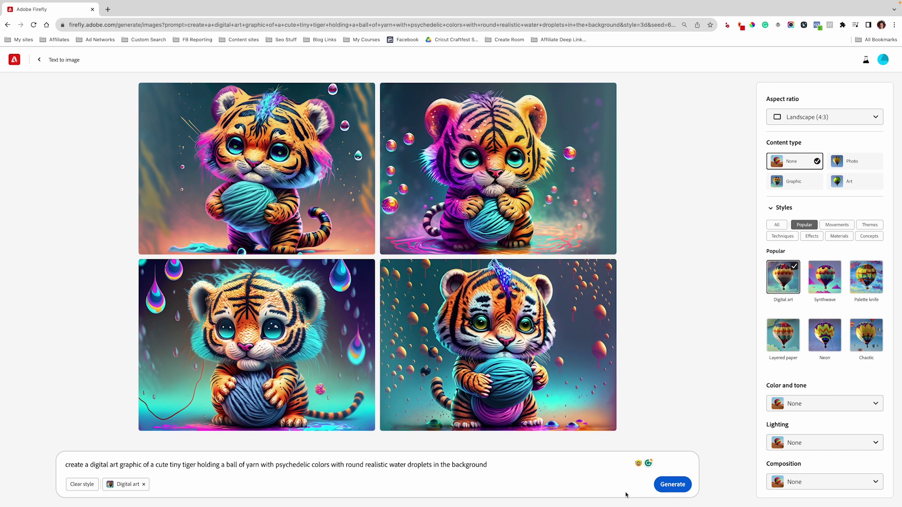
left_click(679, 487)
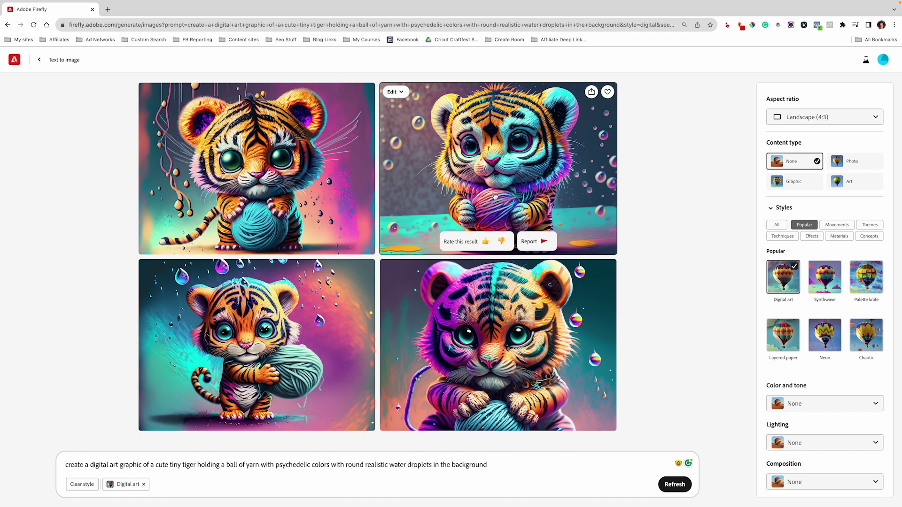
left_click(592, 92)
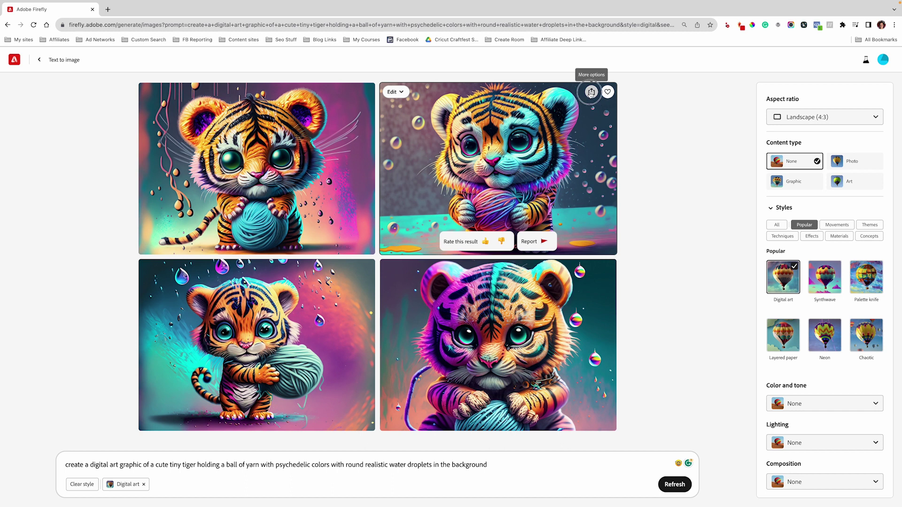
left_click(602, 95)
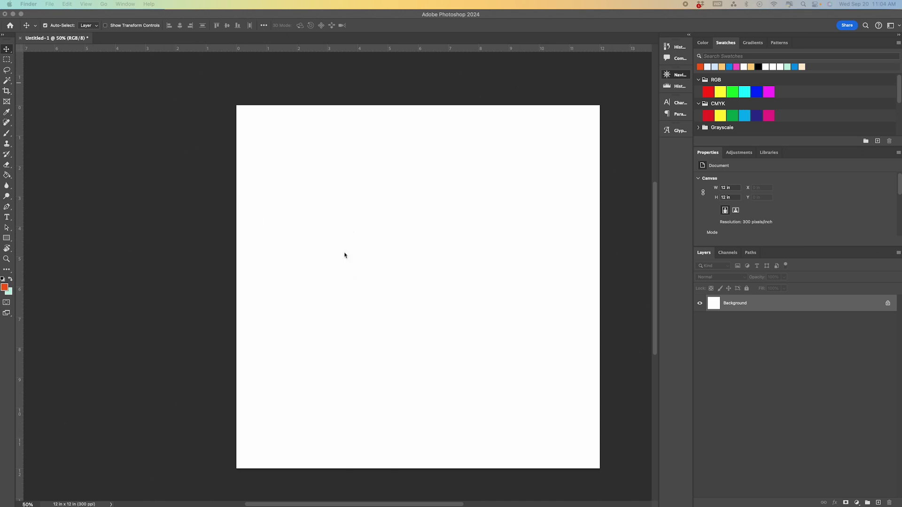
Place the downloaded tiger image on the 12-inch canvas, scale it to about 41%, and center it
scroll(344, 255, "right", 5)
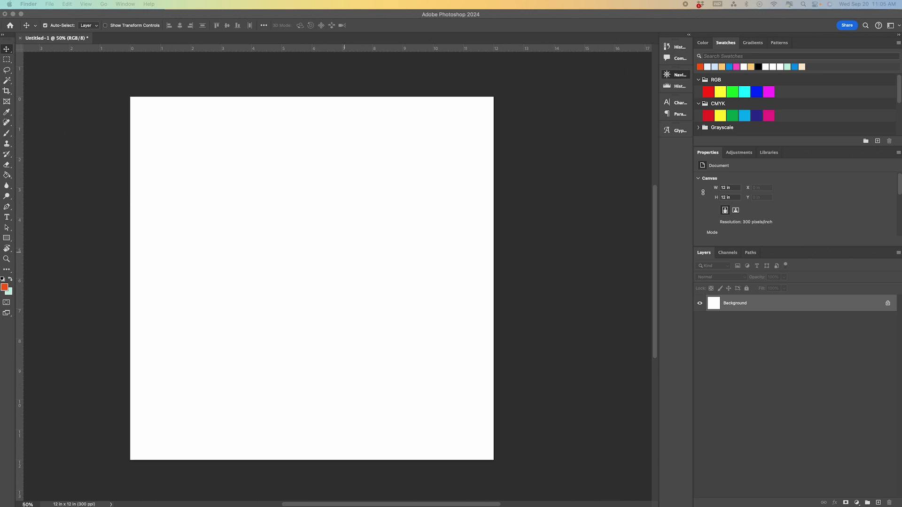
left_click_drag(331, 188, 333, 186)
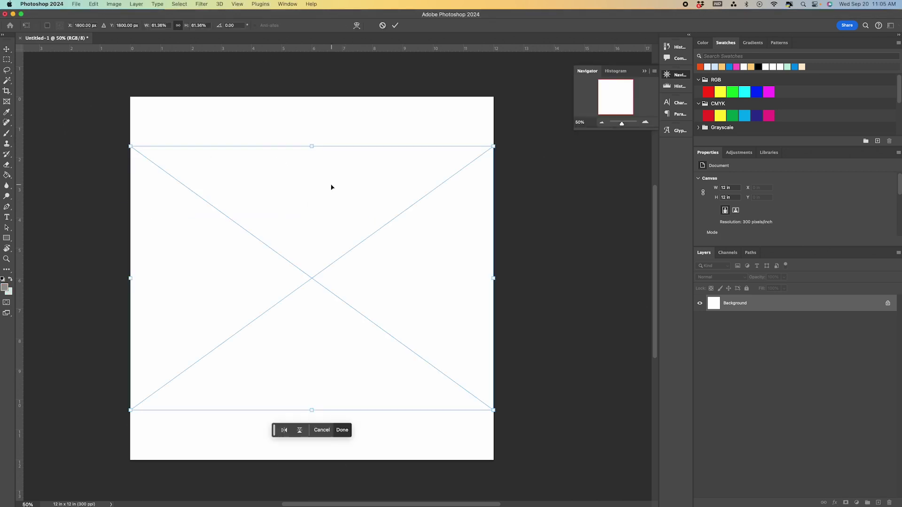
left_click_drag(315, 408, 312, 323)
left_click_drag(284, 263, 282, 301)
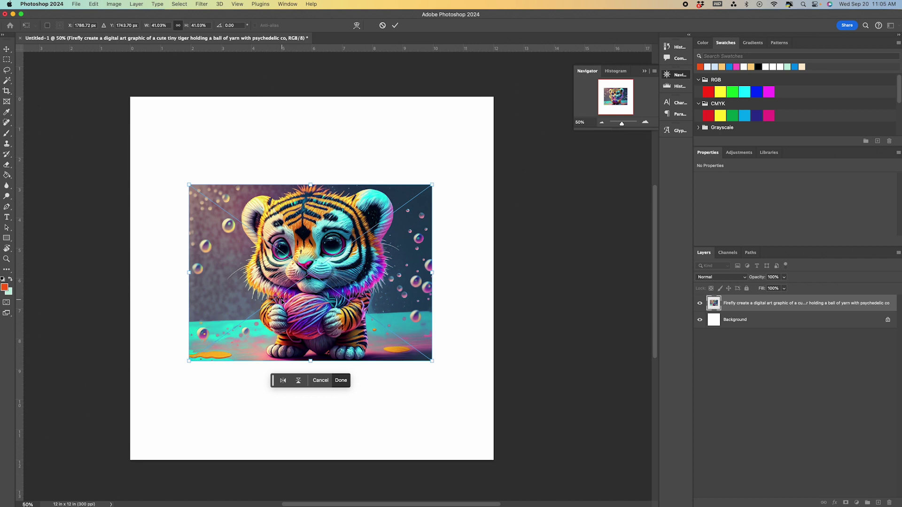
left_click_drag(308, 313, 303, 312)
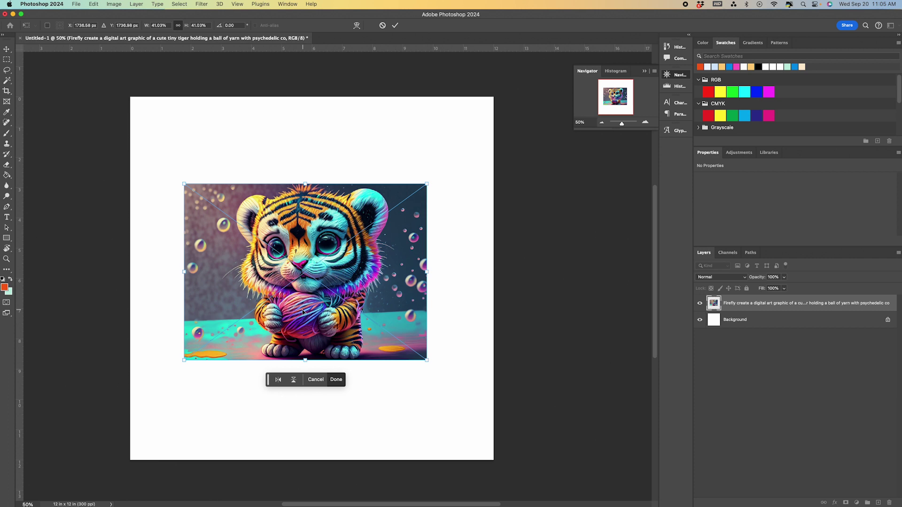
left_click(336, 380)
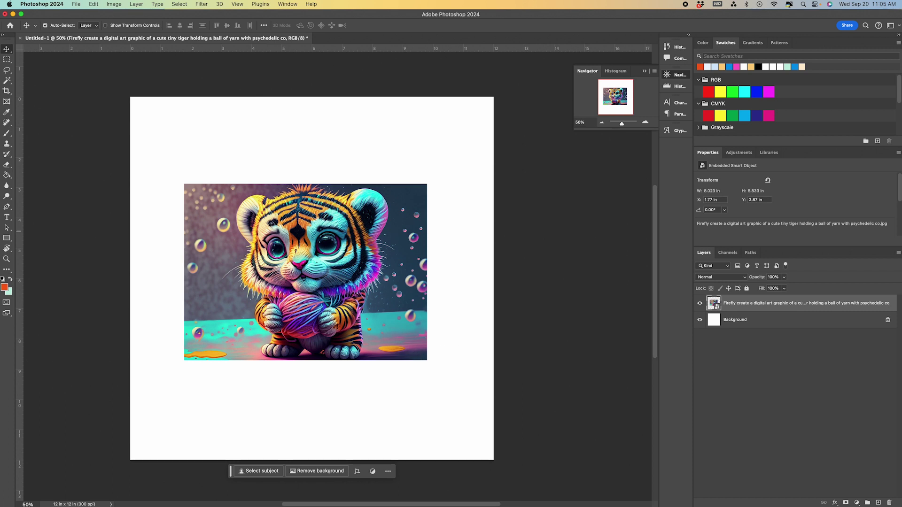
Lasso the orange puddle at the tiger's lower left and erase it with a 'remove' Generative Fill
left_click(8, 70)
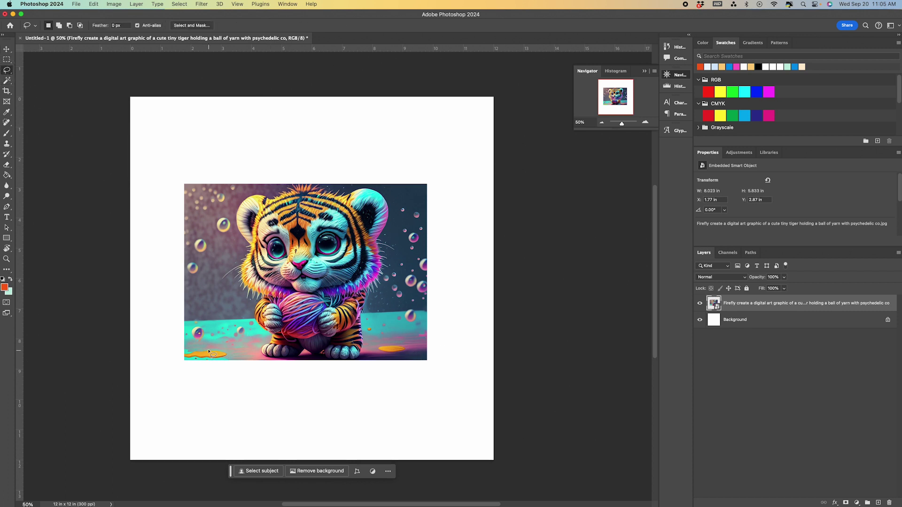
mouse_move(209, 352)
left_mouse_down()
mouse_move(175, 352)
mouse_move(178, 363)
mouse_move(234, 360)
mouse_move(206, 351)
left_mouse_up()
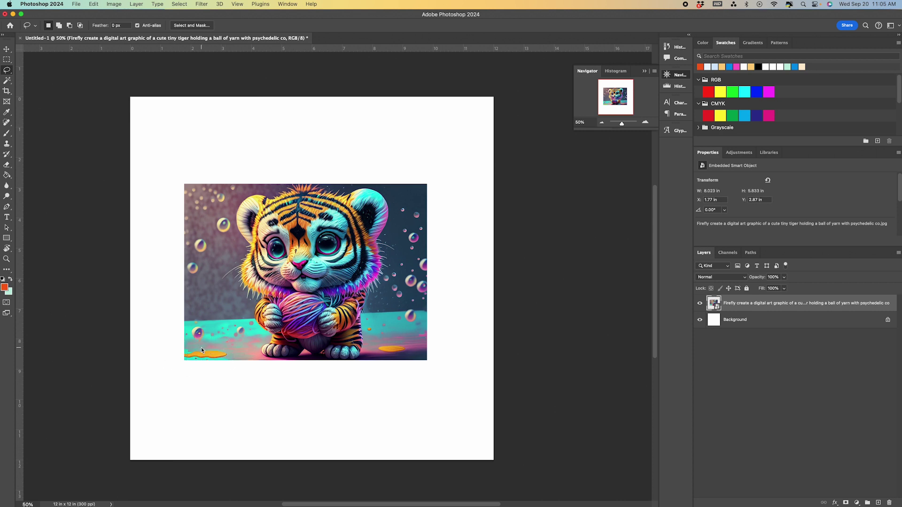
left_click(149, 377)
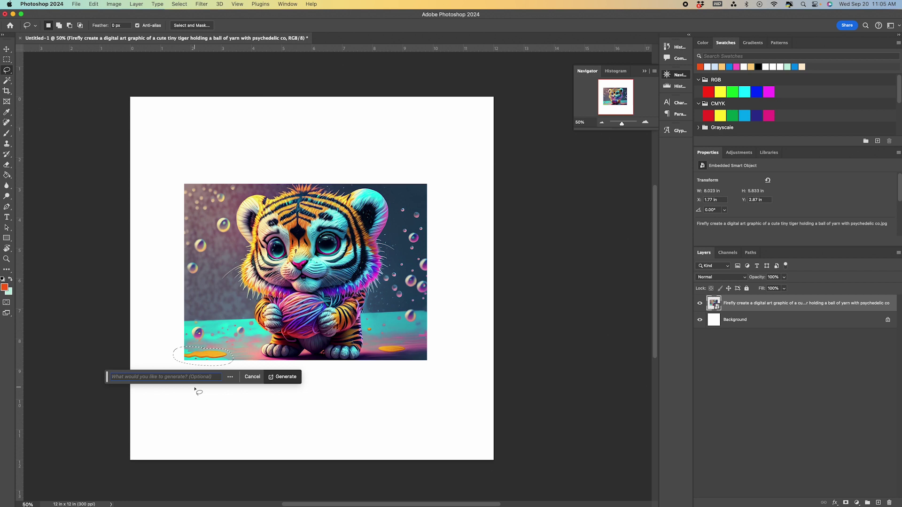
type("remove")
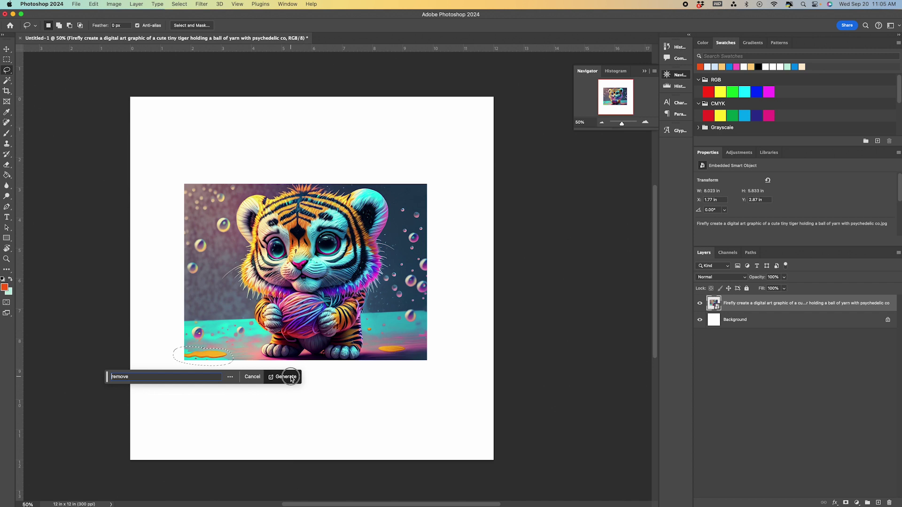
left_click(286, 377)
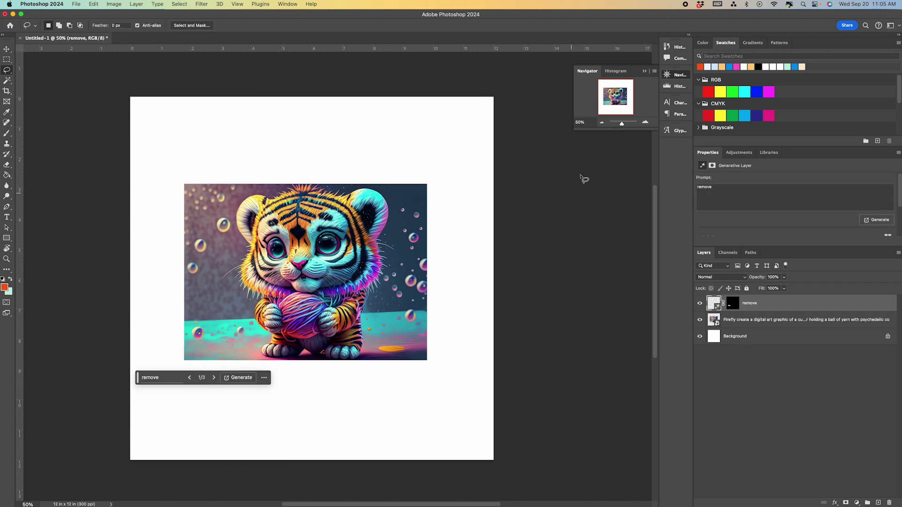
Zoom in, choose fill variation 3/3, and toggle the 'remove' layer to compare with the original
left_click(645, 122)
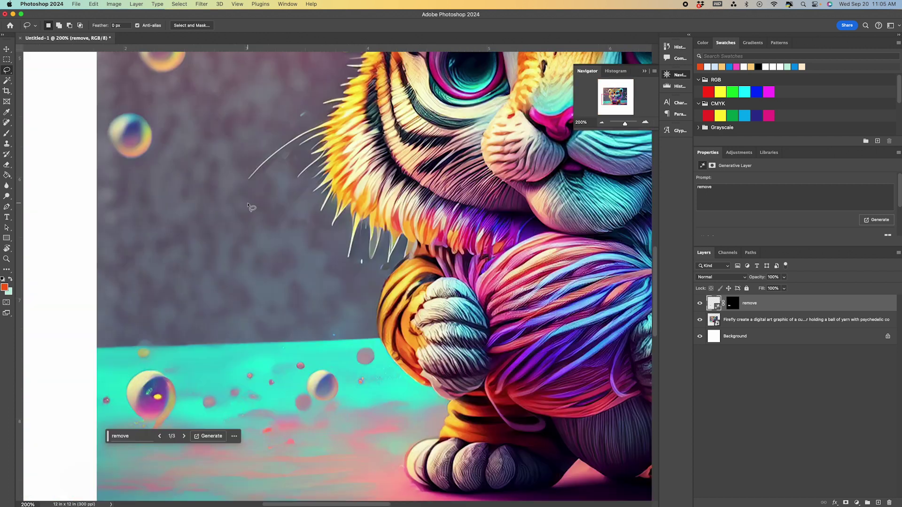
scroll(247, 205, "left", 5)
scroll(247, 206, "down", 4)
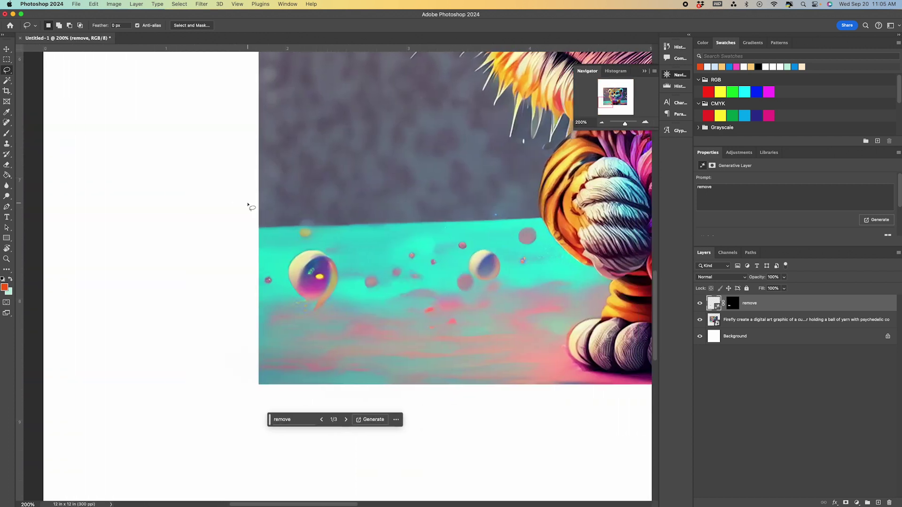
scroll(248, 206, "right", 5)
scroll(248, 205, "down", 1)
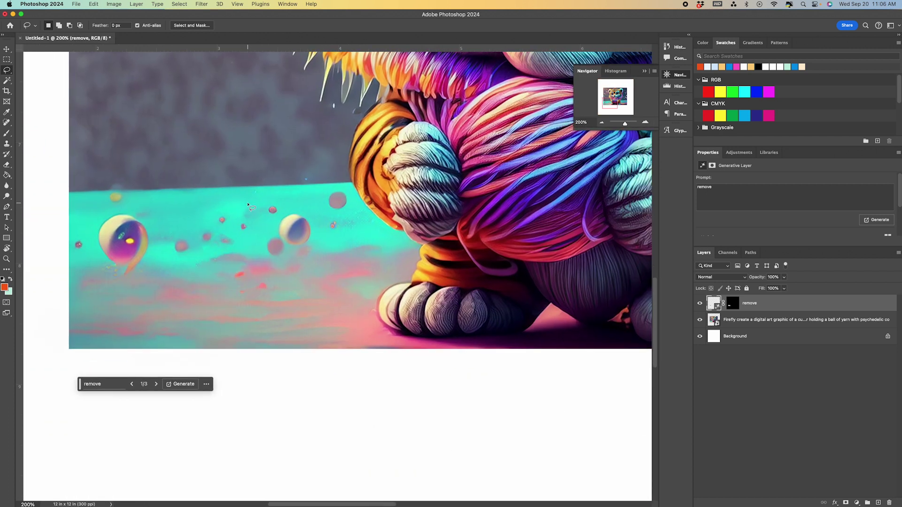
left_click(156, 384)
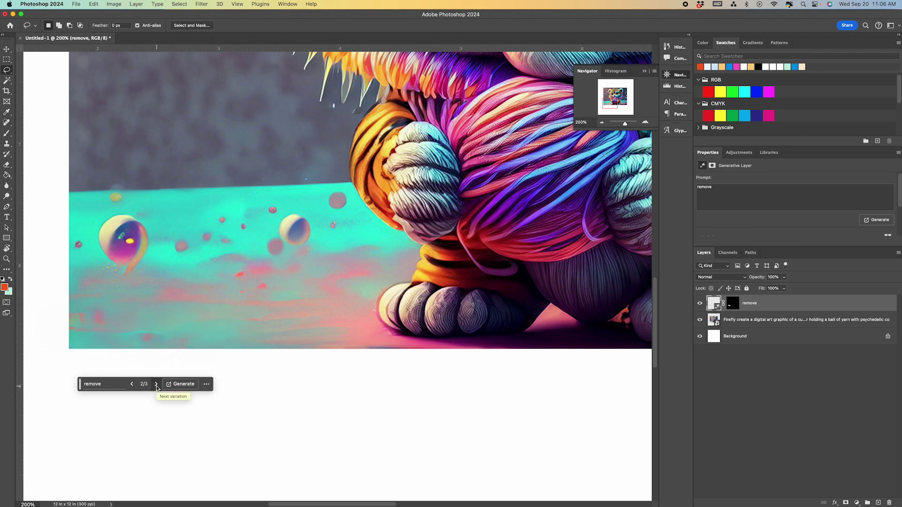
left_click(156, 385)
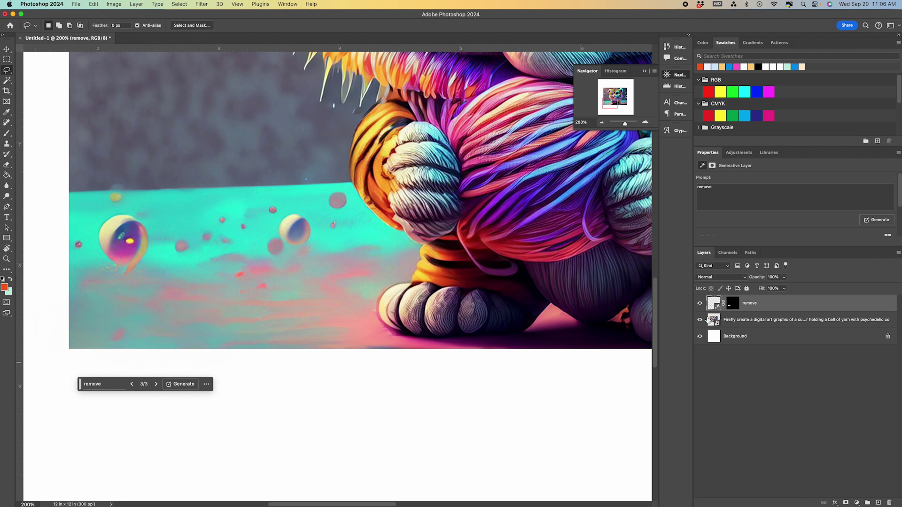
left_click(699, 304)
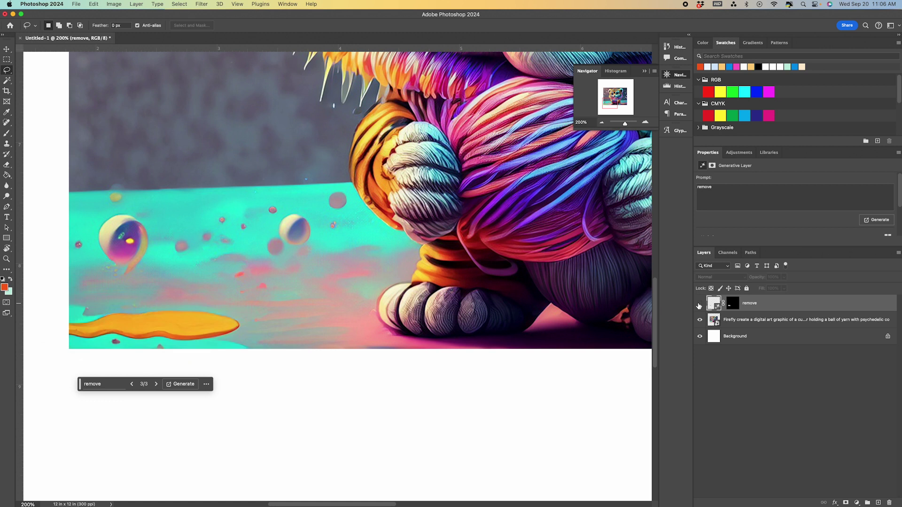
left_click(699, 304)
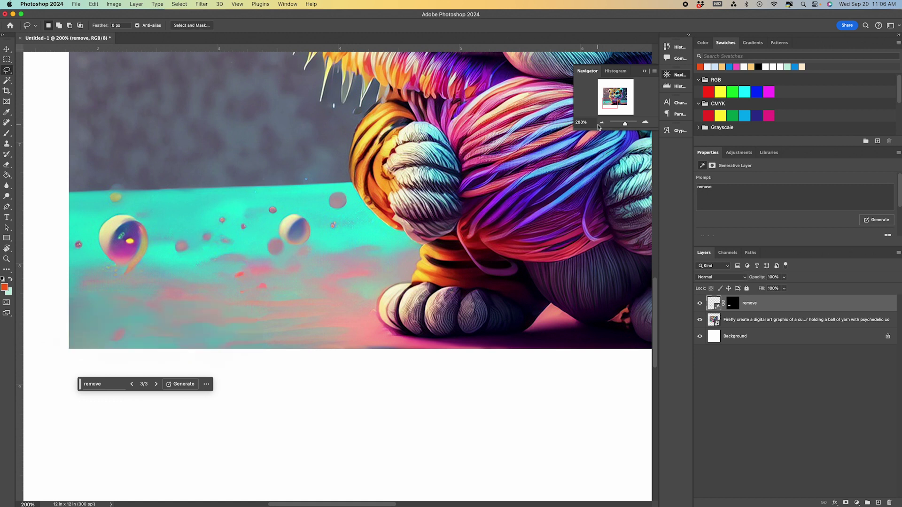
Lasso the orange puddle right of the tiger, erase it with promptless Generative Fill, then zoom out to 50%
scroll(530, 218, "right", 20)
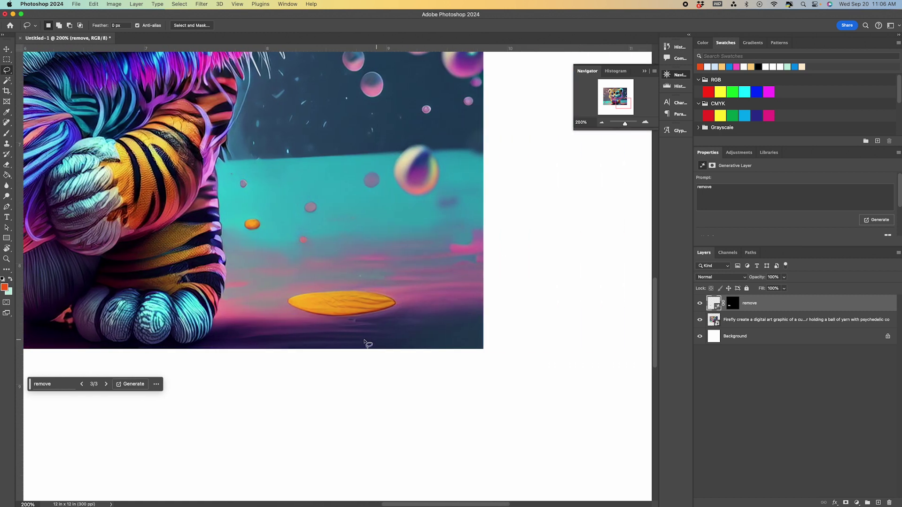
mouse_move(237, 258)
left_mouse_down()
mouse_move(243, 212)
mouse_move(263, 218)
mouse_move(278, 266)
mouse_move(423, 290)
mouse_move(415, 328)
mouse_move(335, 337)
mouse_move(274, 321)
mouse_move(237, 258)
left_mouse_up()
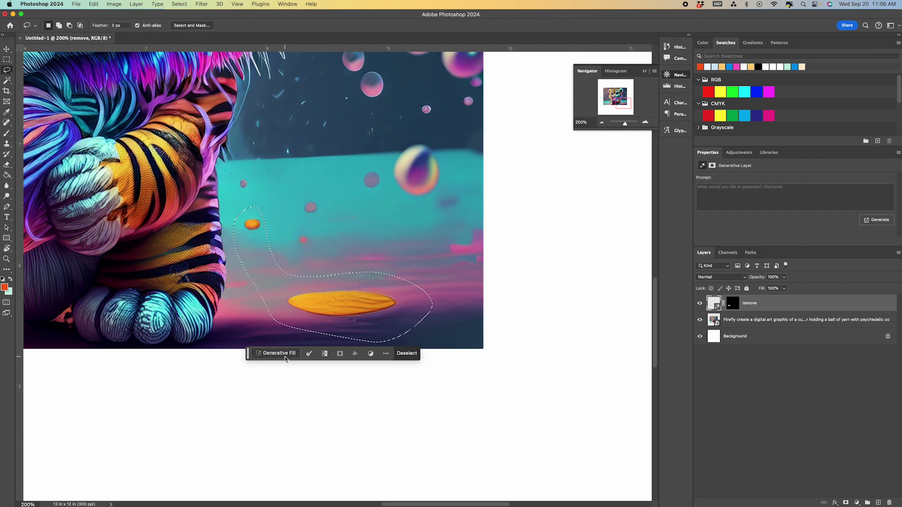
left_click(418, 356)
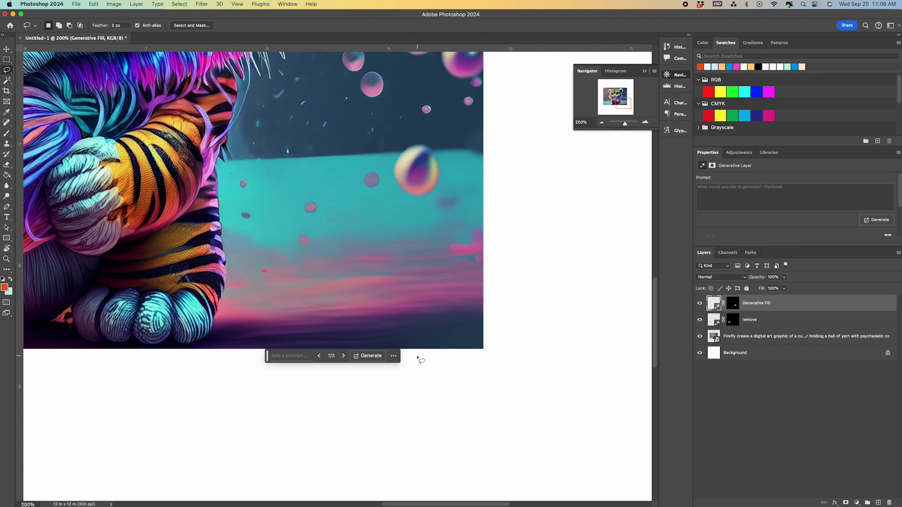
left_click(602, 123)
left_click(602, 123)
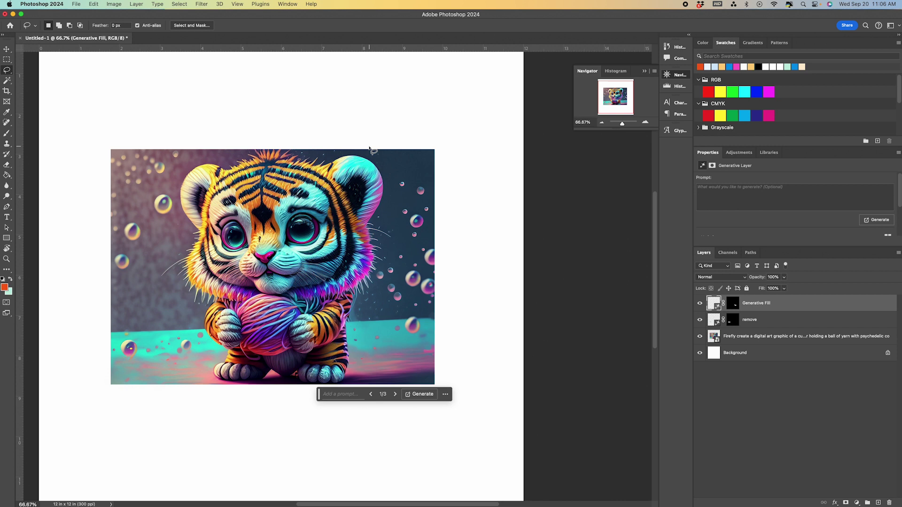
left_click(602, 124)
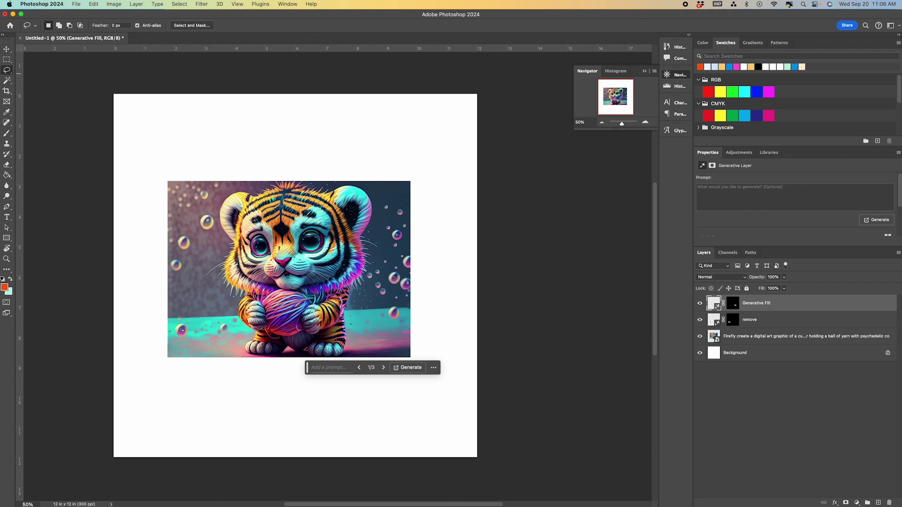
Shrink the tiger image layers with Free Transform and draw a rectangular selection around the image
left_click(6, 49)
left_click_drag(78, 127, 486, 388)
key("super+t")
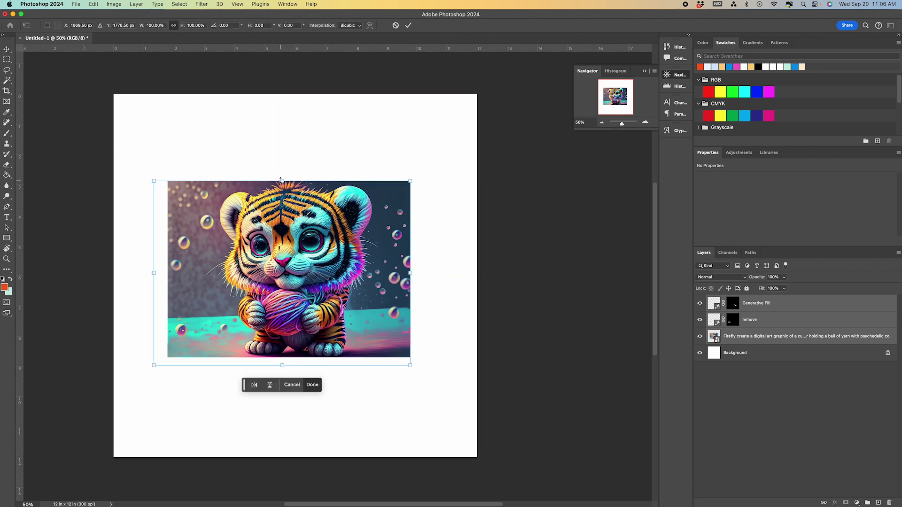
left_click_drag(282, 182, 283, 213)
key("Return")
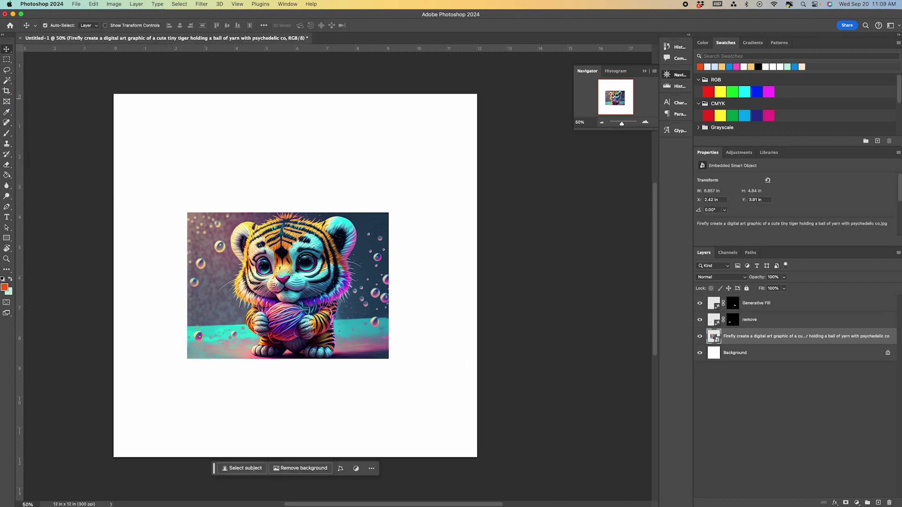
left_click(6, 60)
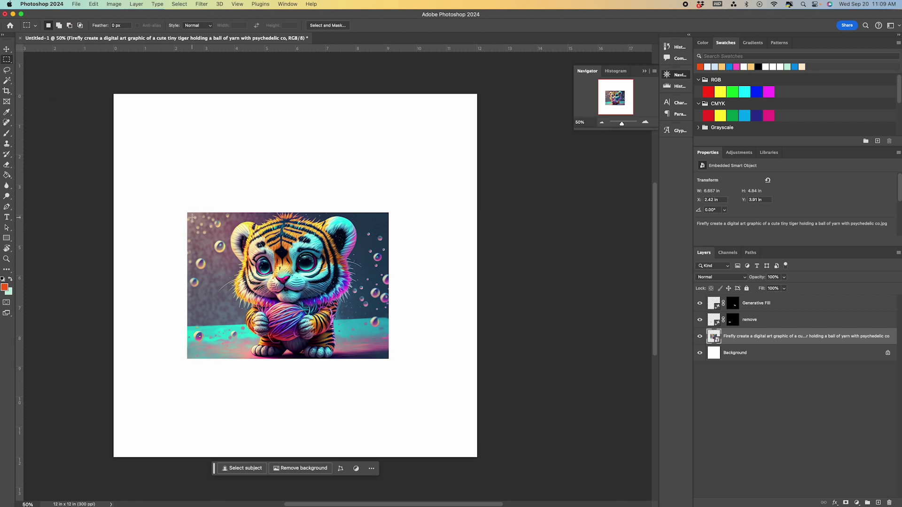
left_click_drag(190, 217, 386, 357)
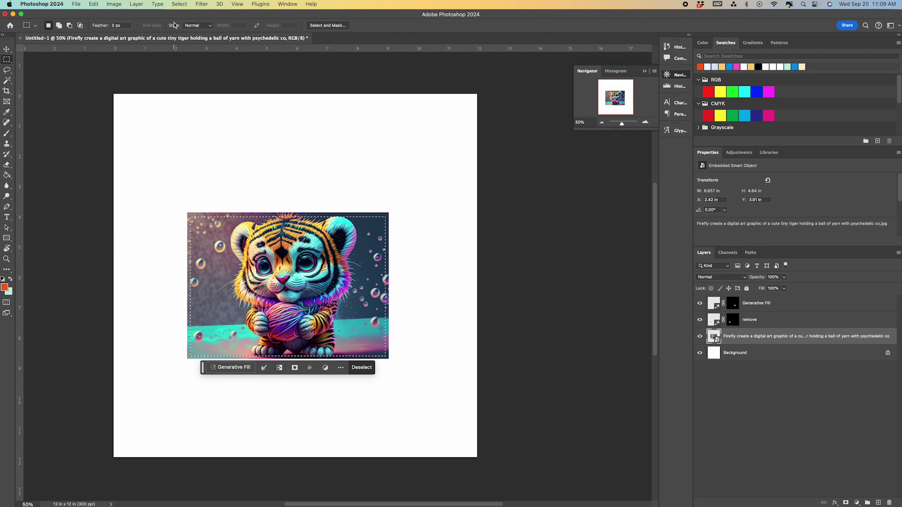
Invert the selection to the empty canvas and generative-fill it with 'fill in background'
left_click(180, 5)
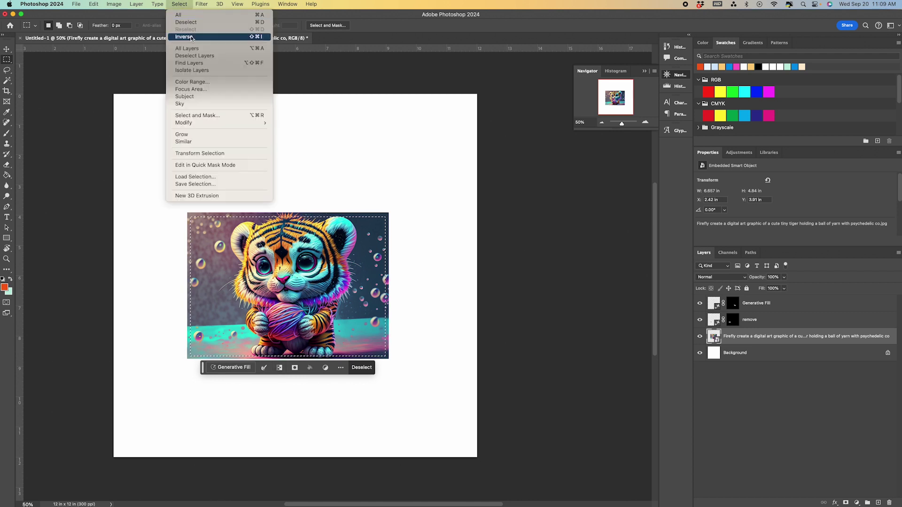
left_click(281, 371)
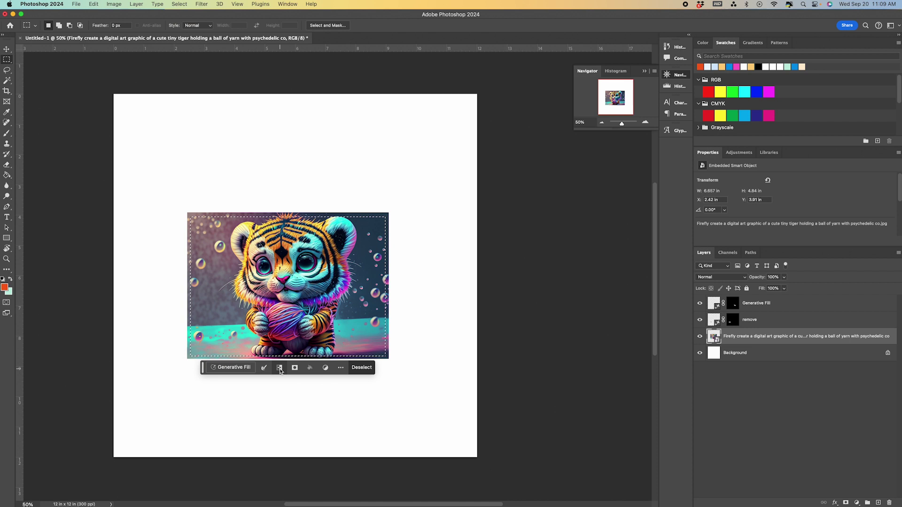
left_click(281, 370)
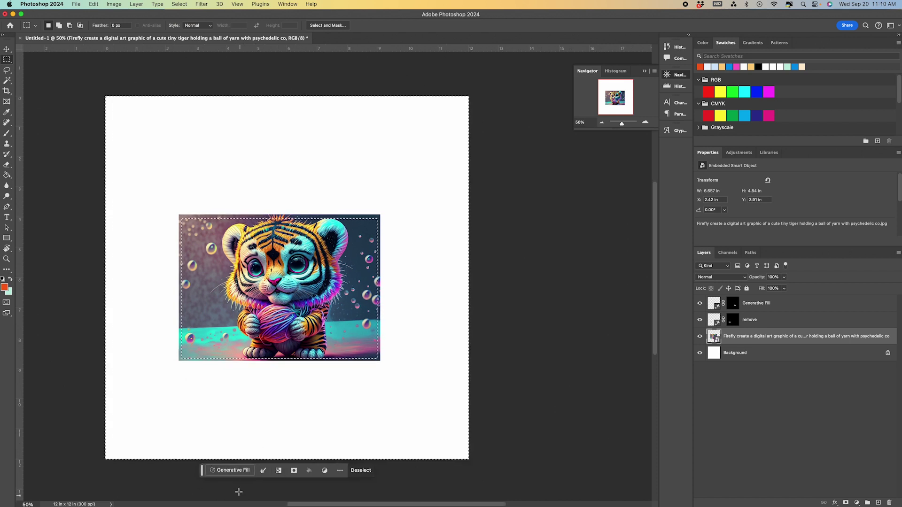
left_click(230, 471)
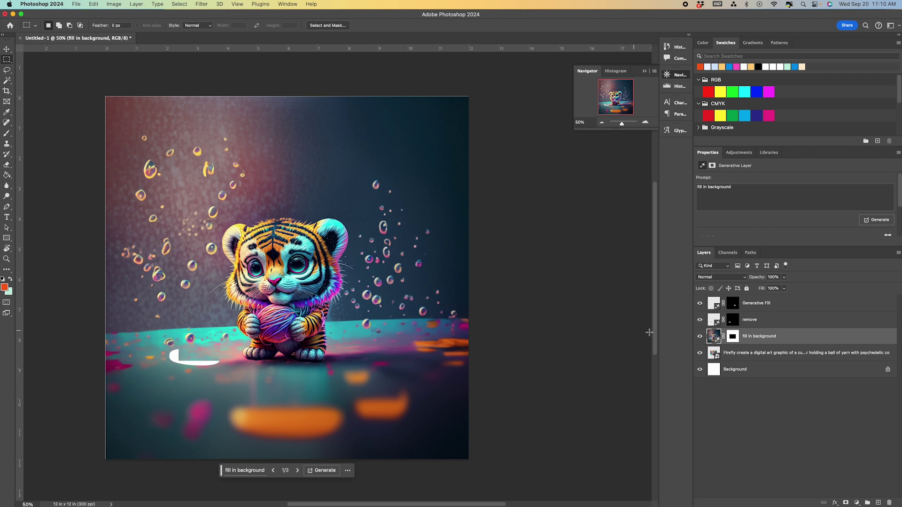
Compare the art with the 'remove' layer shown and hidden, leaving it hidden
left_click(700, 320)
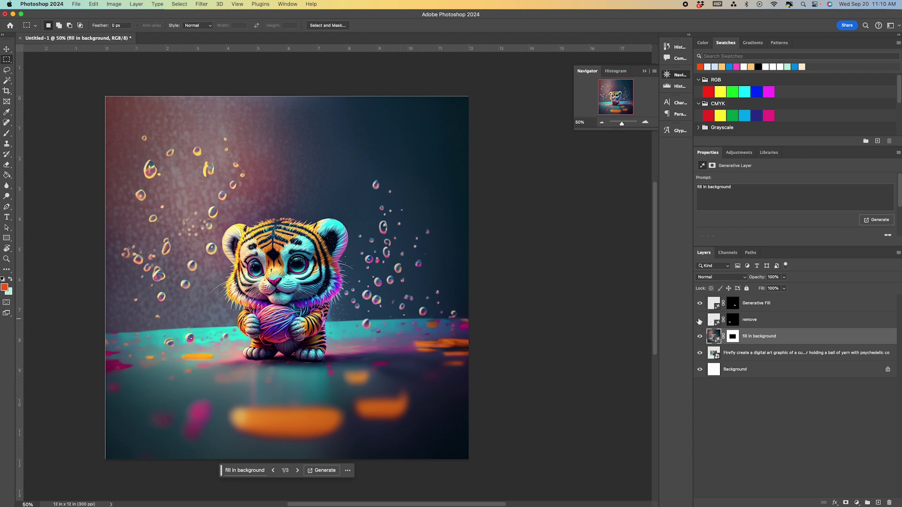
left_click(700, 320)
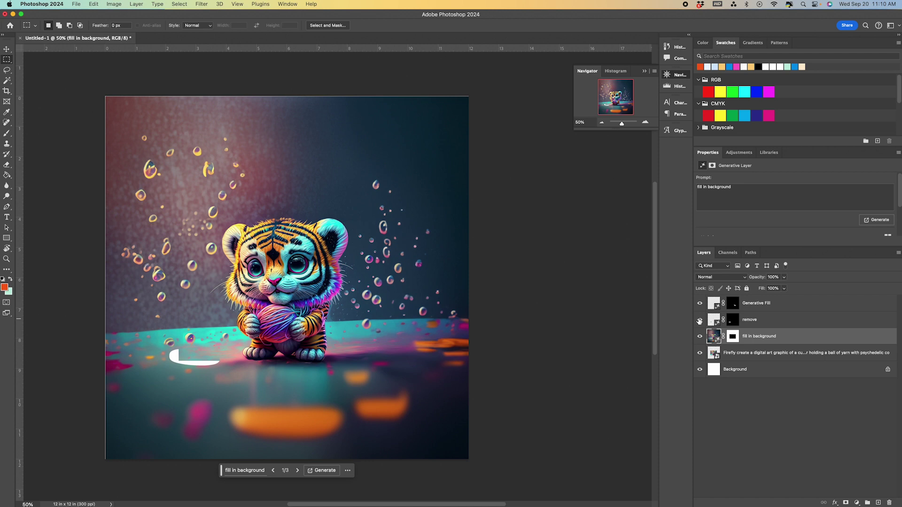
left_click(699, 321)
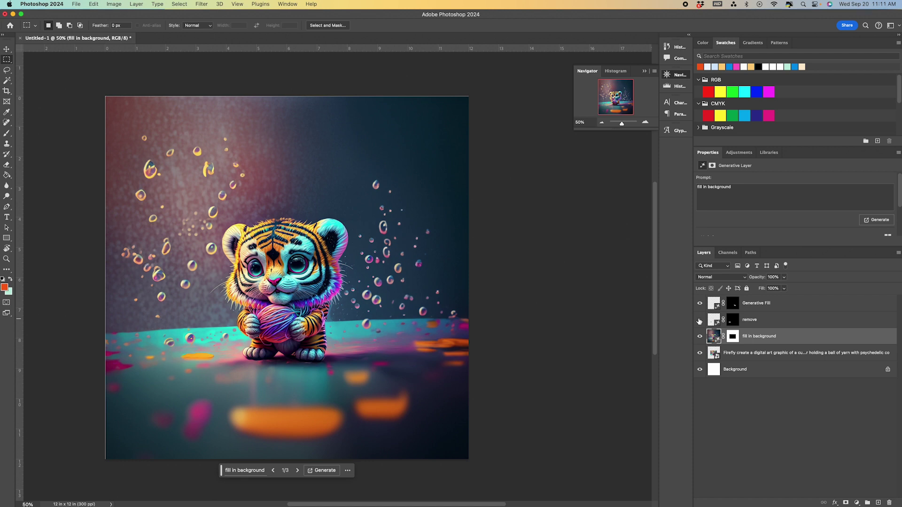
left_click(700, 320)
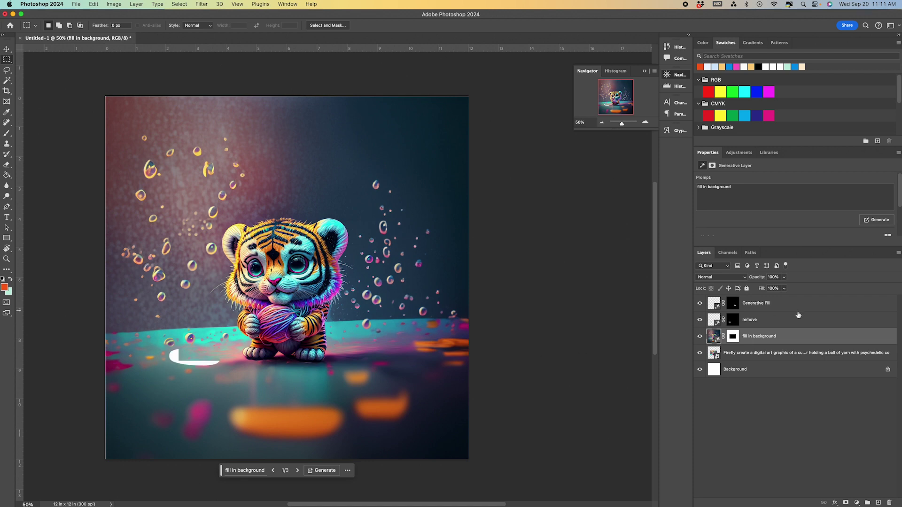
left_click(699, 321)
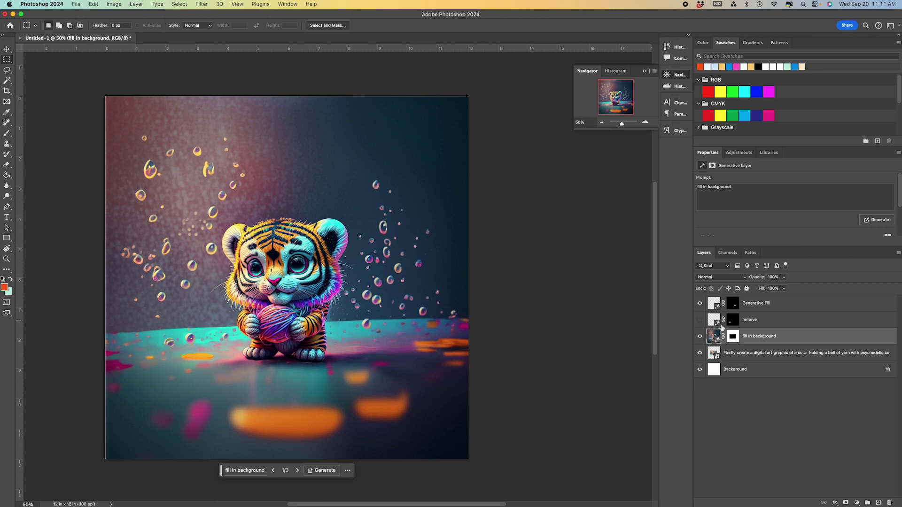
left_click(801, 354)
Merge the selected layers into a single layer
left_click(786, 305, "shift")
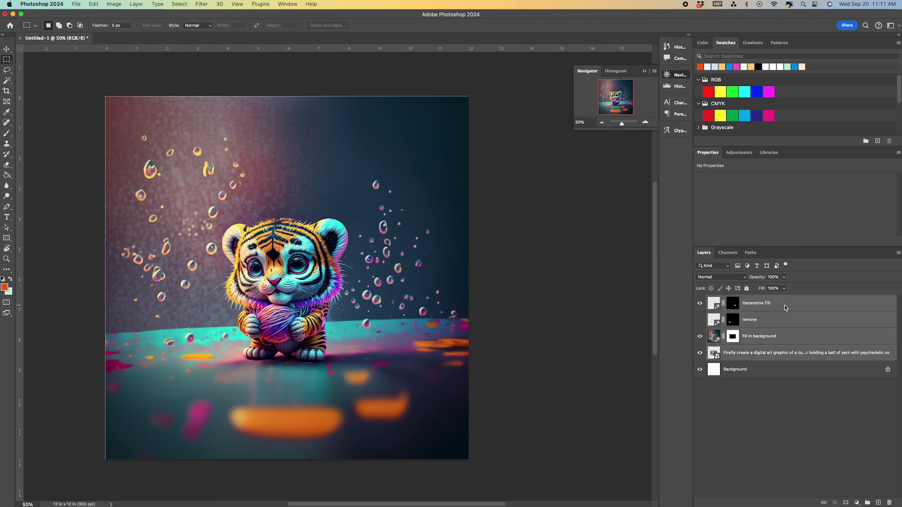
right_click(785, 307)
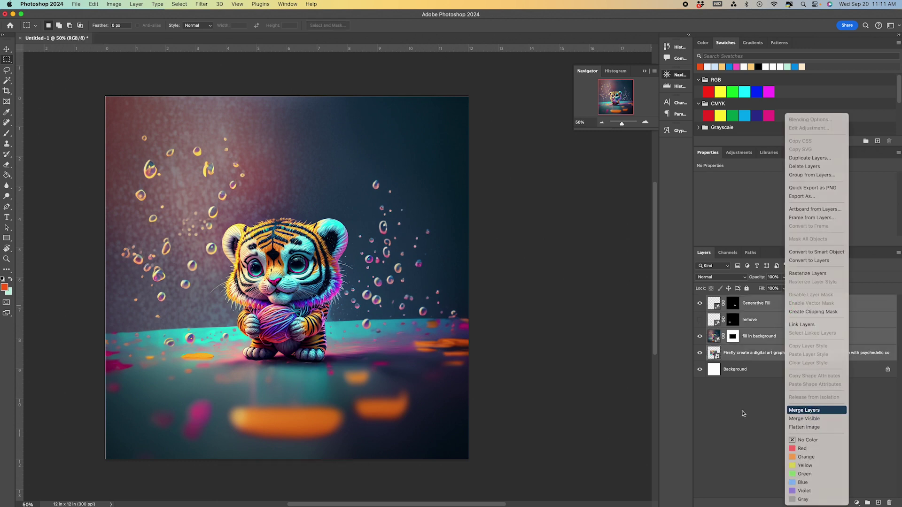
left_click(804, 410)
Lasso the lower floor and regenerate it with 'replace with more water drops', keeping variation 2
left_click(8, 71)
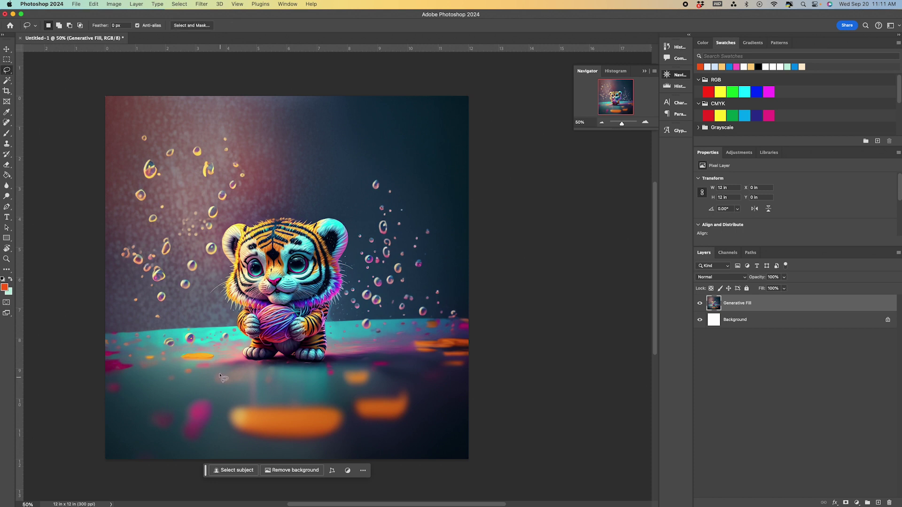
mouse_move(210, 353)
left_mouse_down()
mouse_move(140, 355)
mouse_move(214, 424)
mouse_move(301, 455)
mouse_move(436, 424)
mouse_move(463, 398)
mouse_move(472, 334)
mouse_move(450, 327)
mouse_move(374, 340)
mouse_move(295, 369)
mouse_move(249, 366)
mouse_move(211, 352)
left_mouse_up()
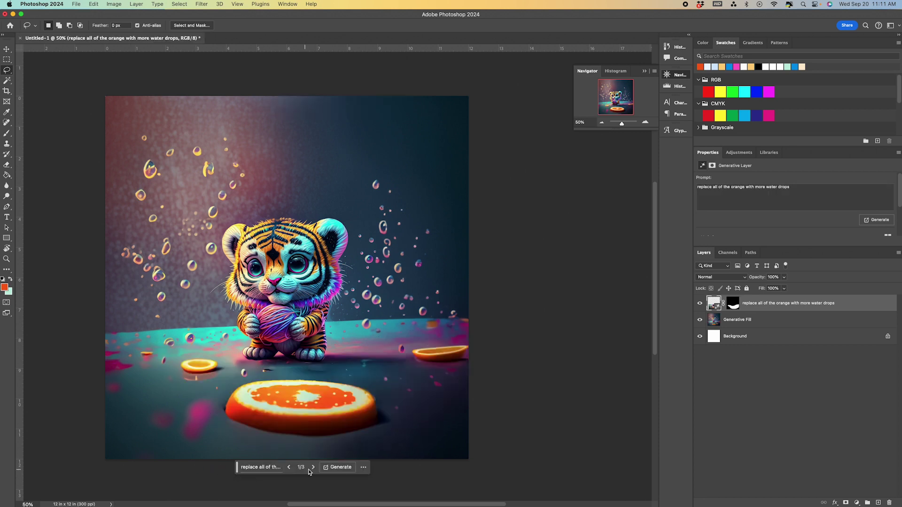
left_click(312, 467)
left_click(313, 468)
left_click(261, 467)
mouse_move(266, 467)
left_mouse_down()
mouse_move(228, 469)
mouse_move(266, 468)
left_mouse_up()
key("BackSpace")
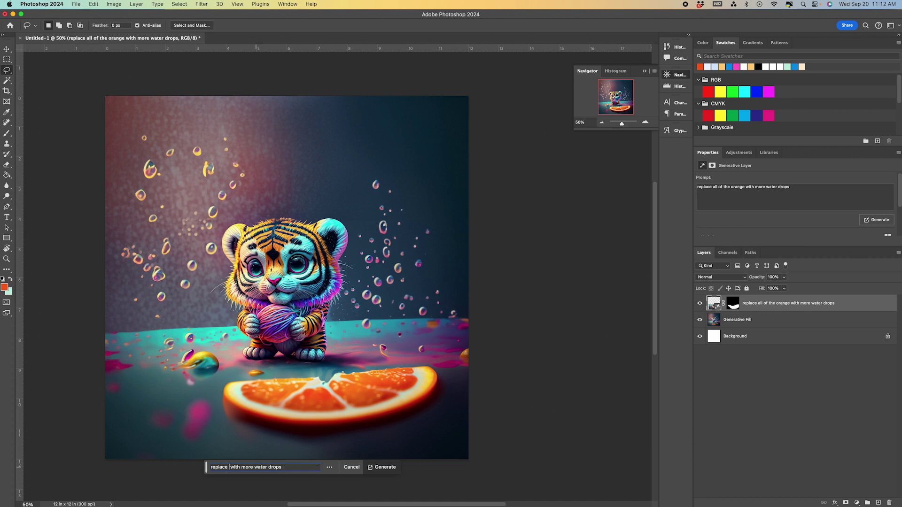
left_click(378, 467)
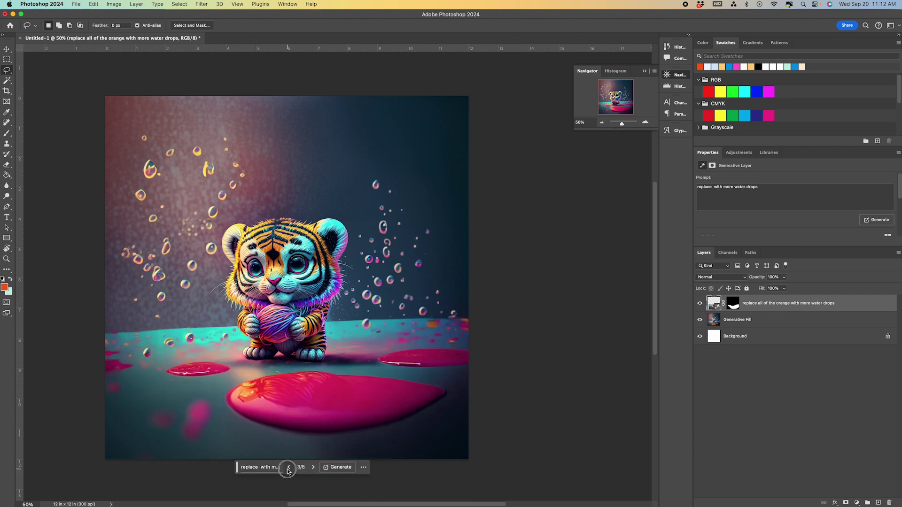
left_click(288, 468)
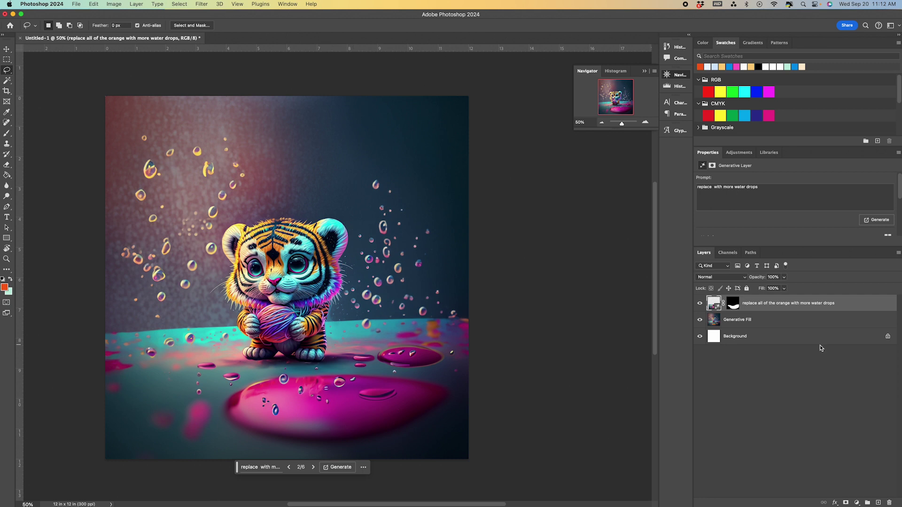
Lasso the upper background and generate 'add water drops', keeping the teal splash variation 3/9
left_click(789, 324)
mouse_move(442, 120)
left_mouse_down()
mouse_move(381, 112)
mouse_move(306, 118)
mouse_move(282, 182)
mouse_move(314, 197)
mouse_move(393, 156)
mouse_move(432, 168)
mouse_move(440, 217)
mouse_move(453, 234)
mouse_move(465, 192)
mouse_move(442, 122)
left_mouse_up()
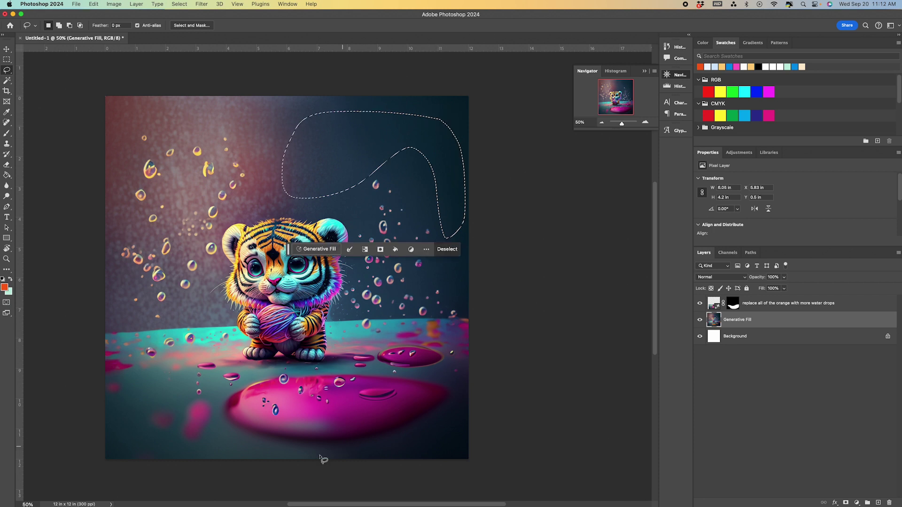
left_click(319, 250)
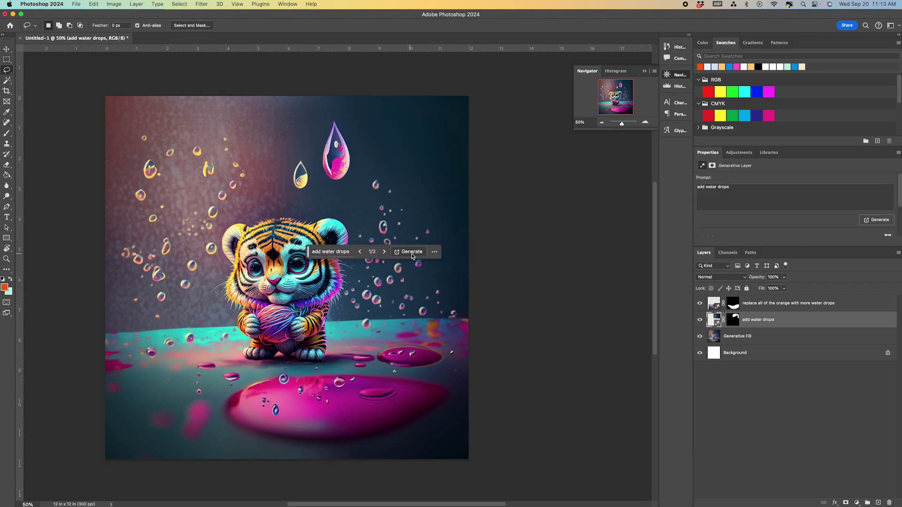
left_click(411, 252)
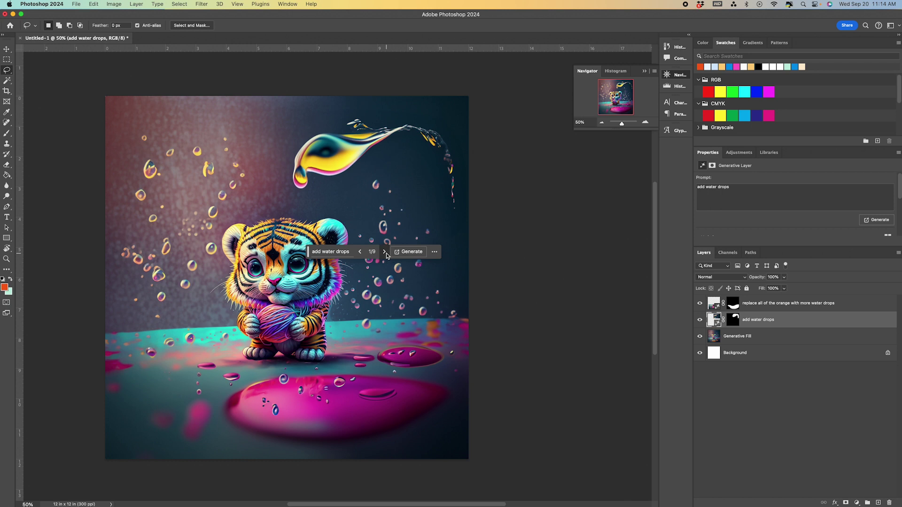
left_click(384, 252)
left_click(385, 252)
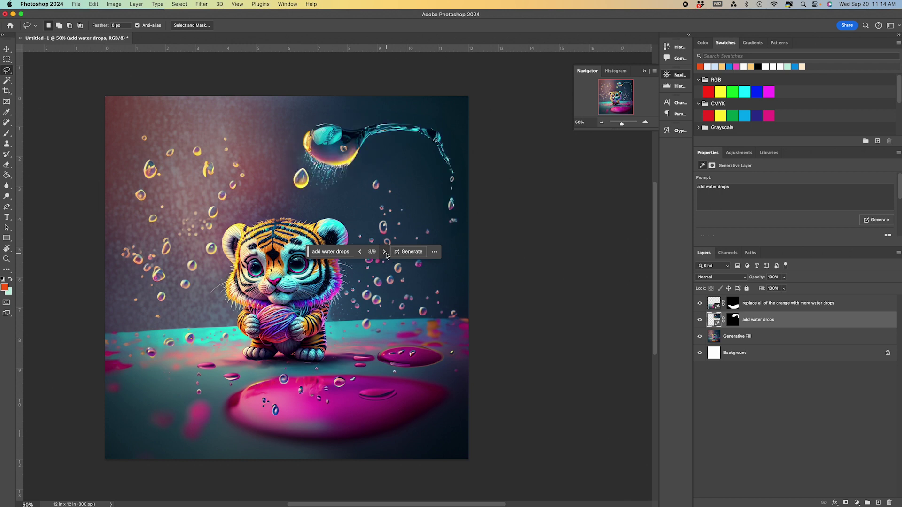
left_click(7, 49)
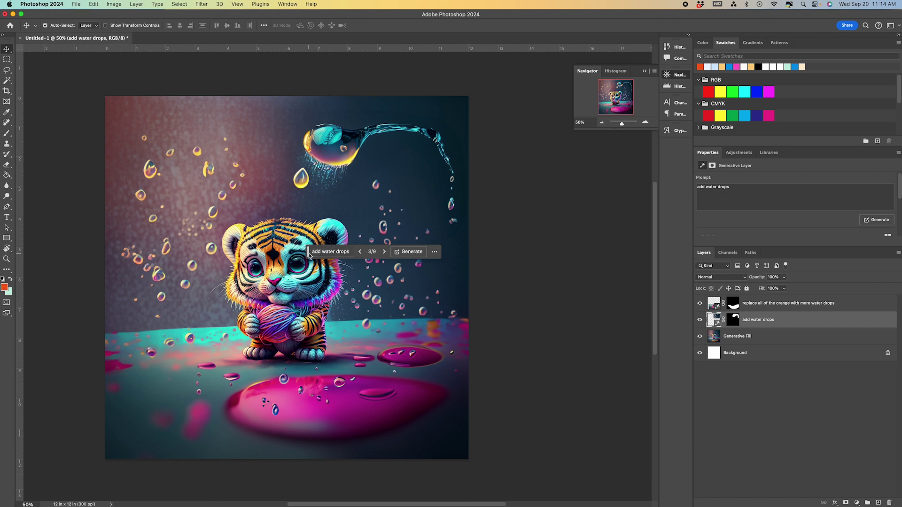
left_click_drag(309, 255, 460, 454)
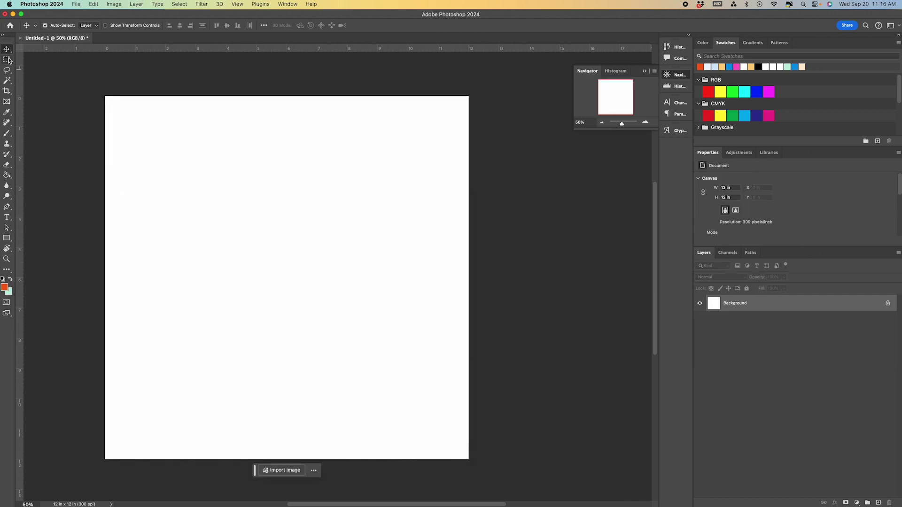
Marquee-select the entire blank 12 × 12 in canvas from corner to corner
left_click(7, 59)
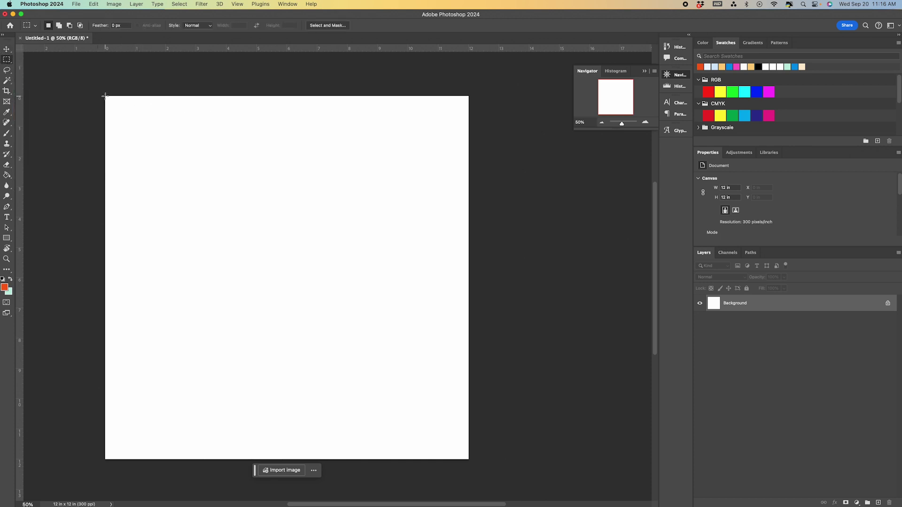
left_click_drag(105, 97, 469, 464)
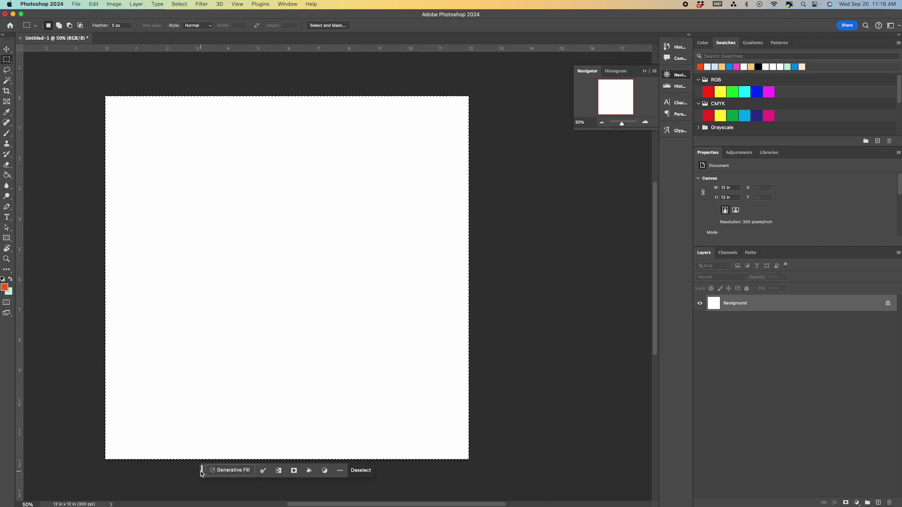
left_click_drag(201, 472, 474, 207)
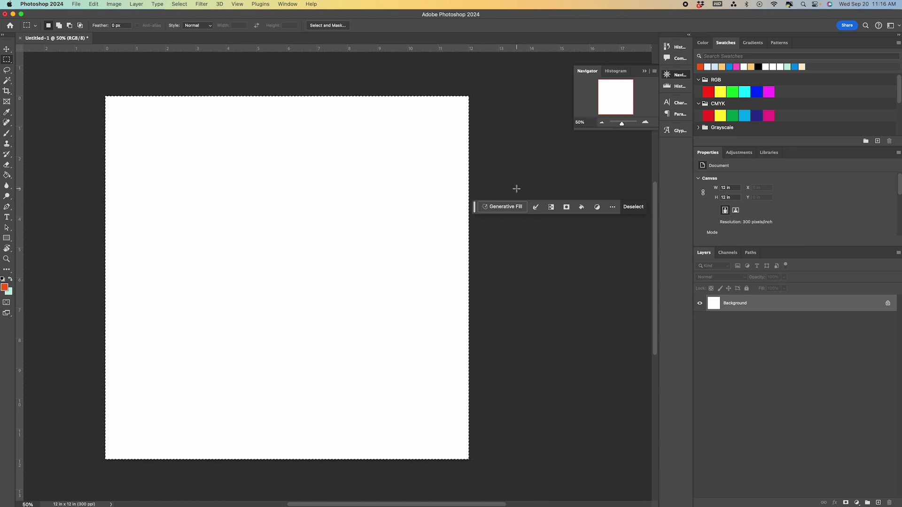
Enter the Generative Fill prompt 'create a cute tiny tiger holding a ball of yarn'
left_click(505, 207)
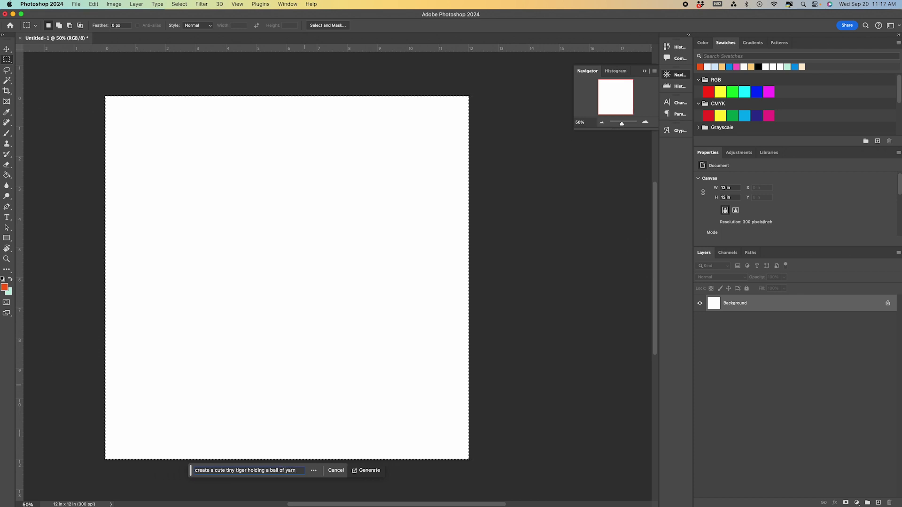
Generate the tiger and compare variations, keeping 2/3 with the fluffy cub hugging blue yarn
left_click(371, 471)
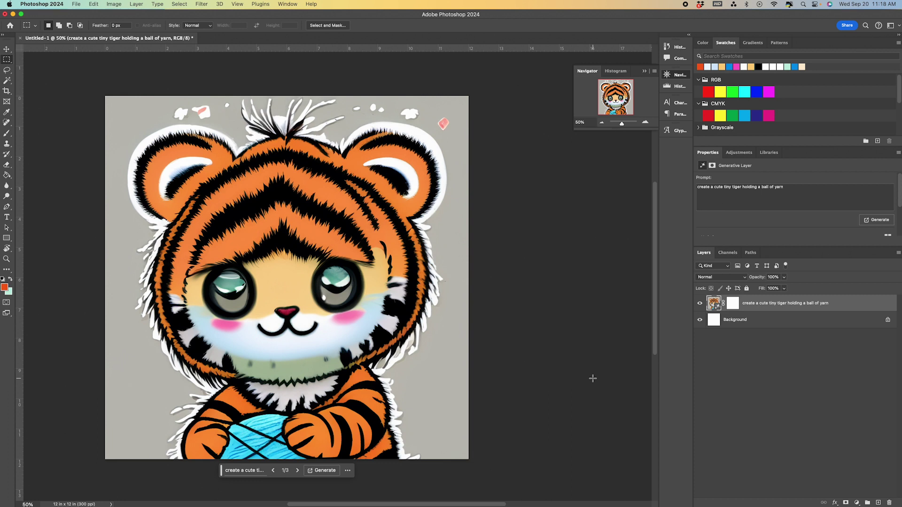
left_click(299, 471)
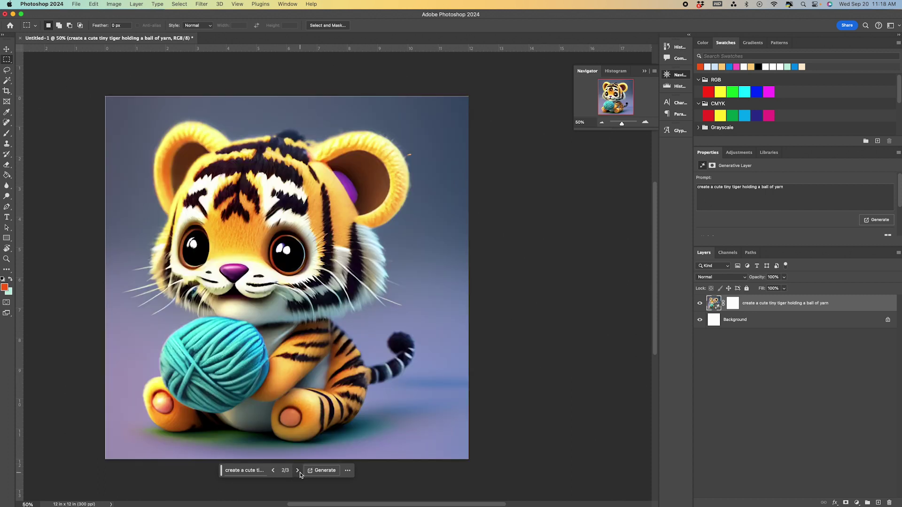
left_click(273, 471)
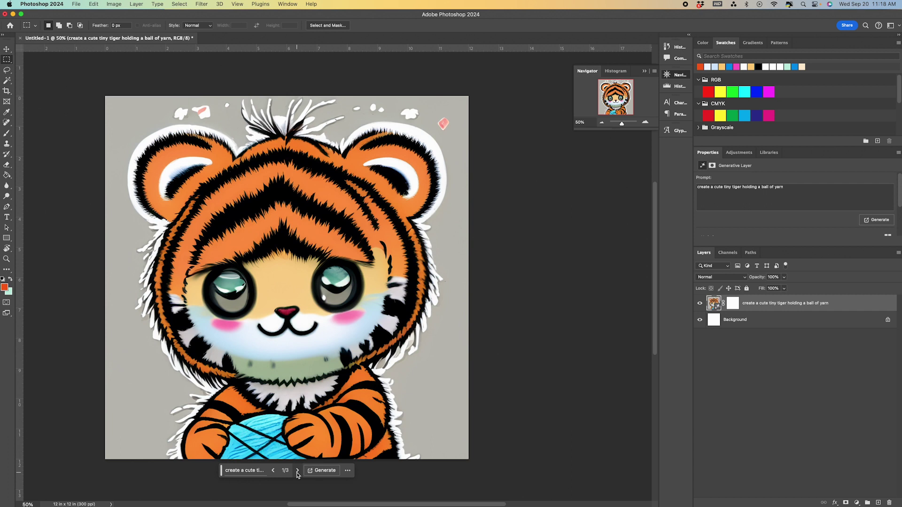
left_click(297, 473)
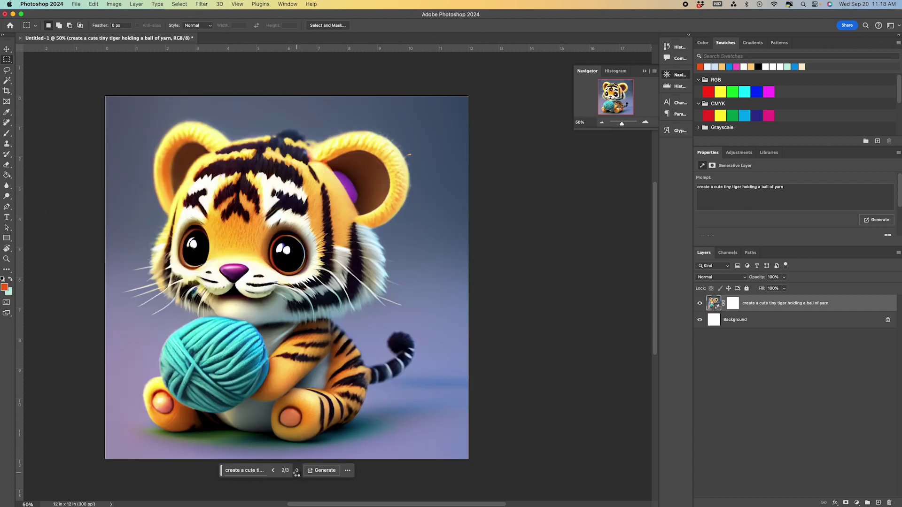
left_click(297, 472)
left_click(273, 472)
left_click(237, 471)
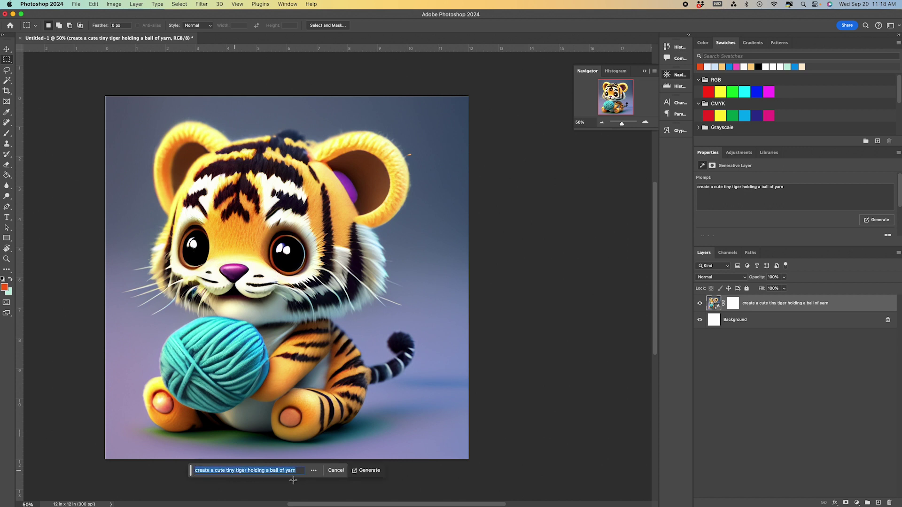
Revise the prompt to 'digital art graphic of a…with psychedelic colors' and regenerate
left_click(210, 471)
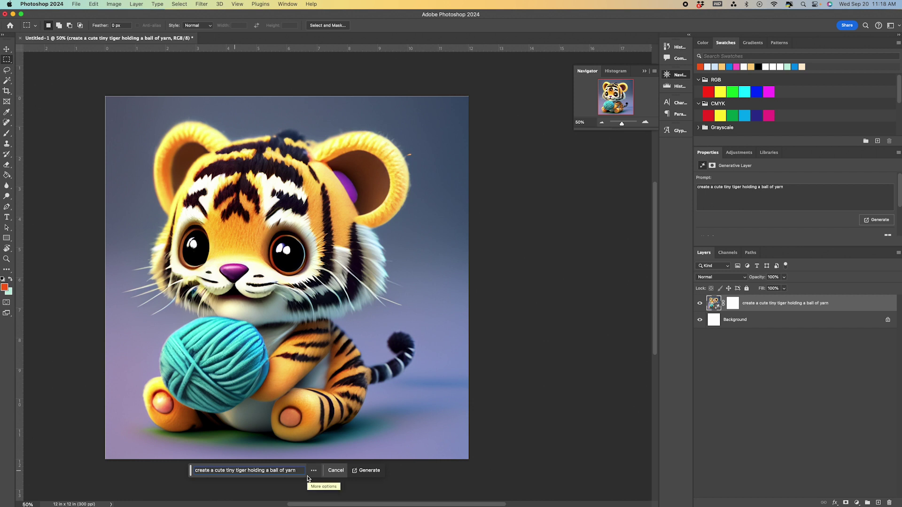
type("digital art graphic of a")
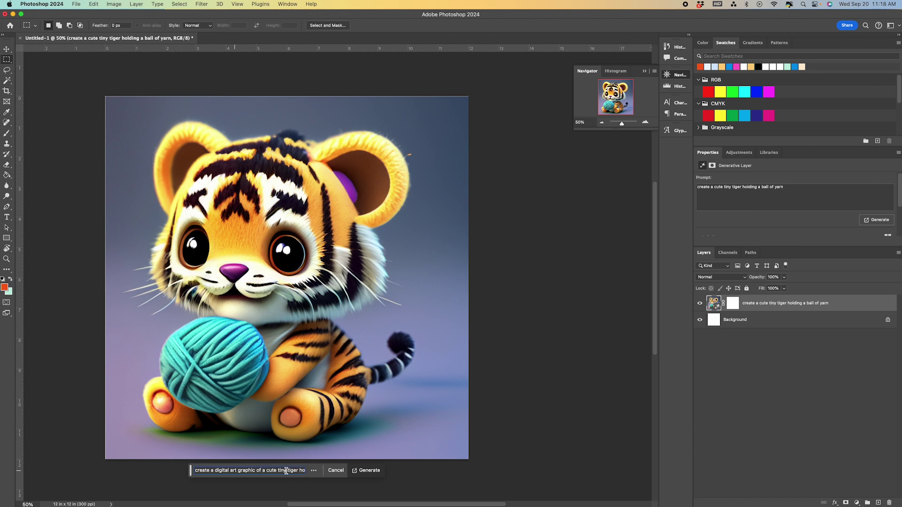
left_click_drag(286, 470, 320, 472)
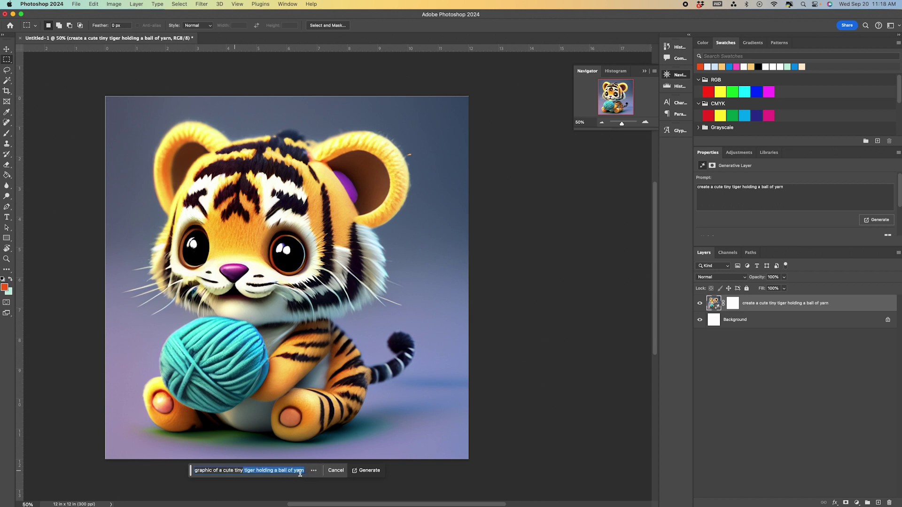
type("with")
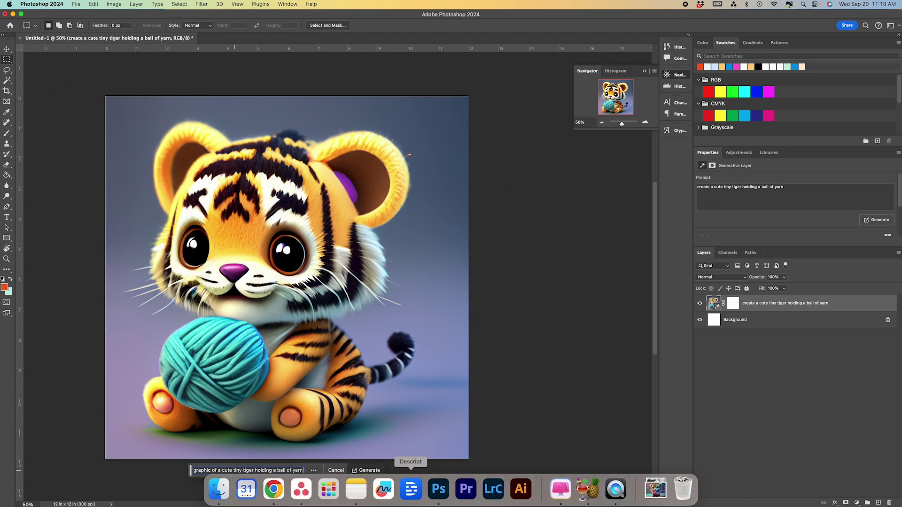
type(" psy")
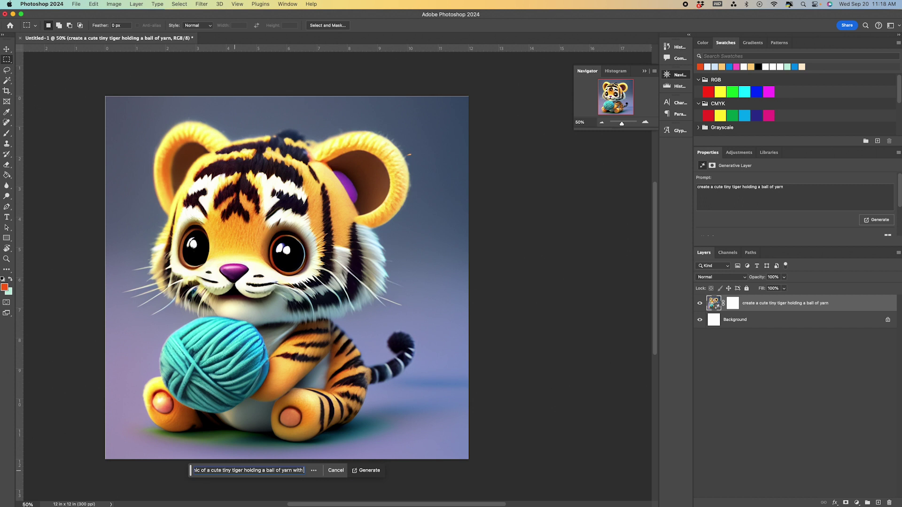
type("codelic colors")
right_click(272, 471)
left_click(348, 334)
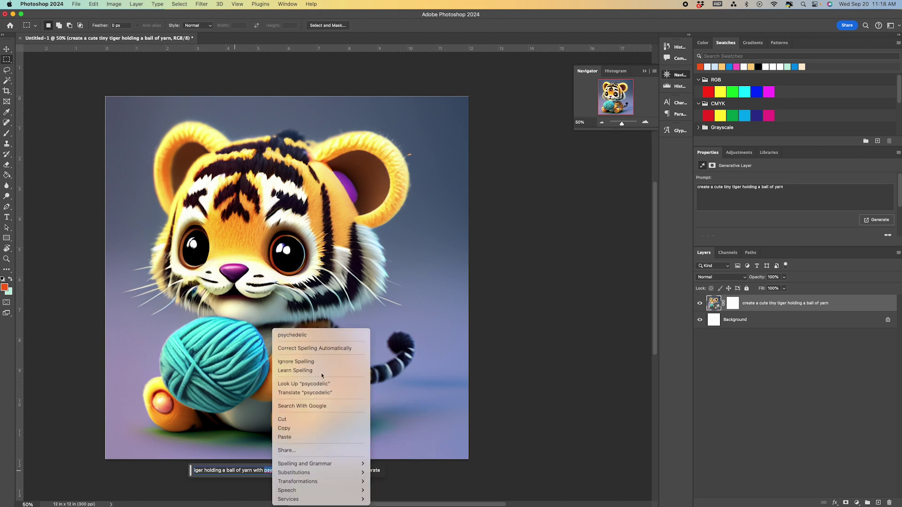
left_click(363, 474)
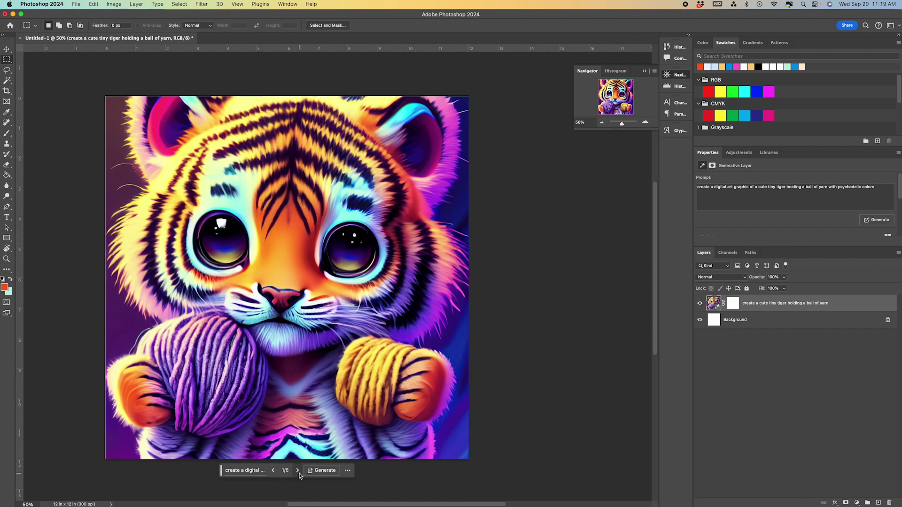
Browse variations 2/6 and 3/6, then return to 1/6 with purple and yellow yarn
left_click(297, 470)
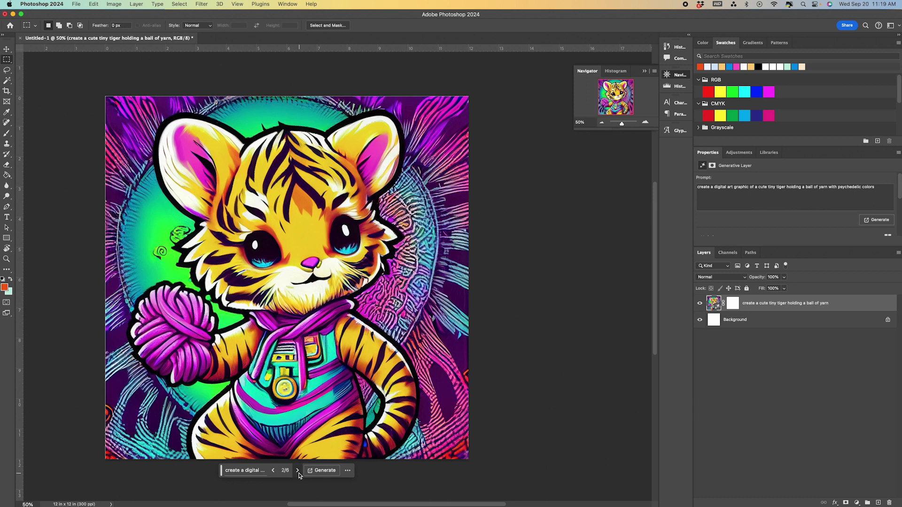
left_click(297, 471)
left_click(273, 471)
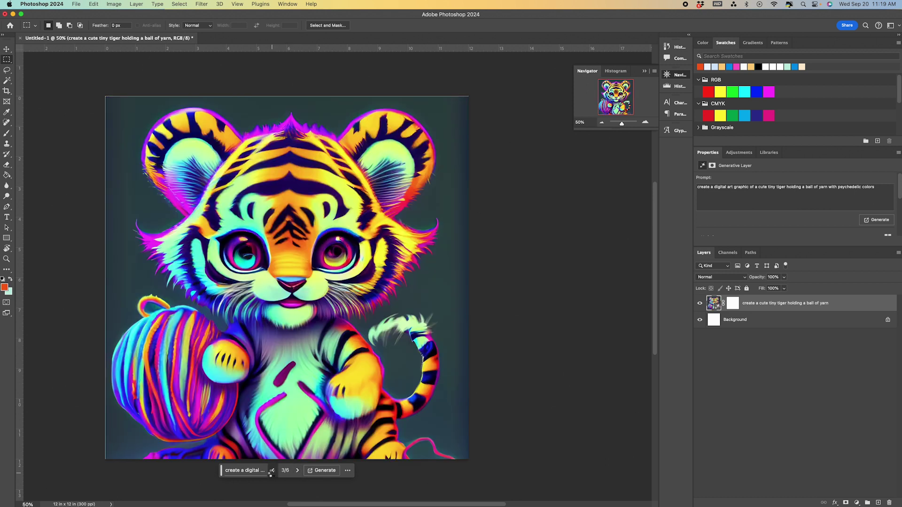
left_click(273, 471)
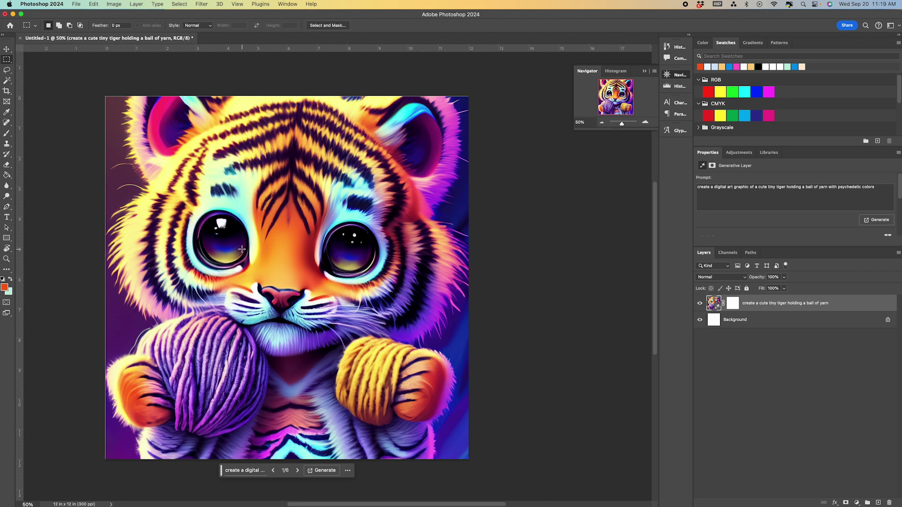
Shrink the tiger to about a 4.2-inch square mid-canvas and marquee-select it
key("super+t")
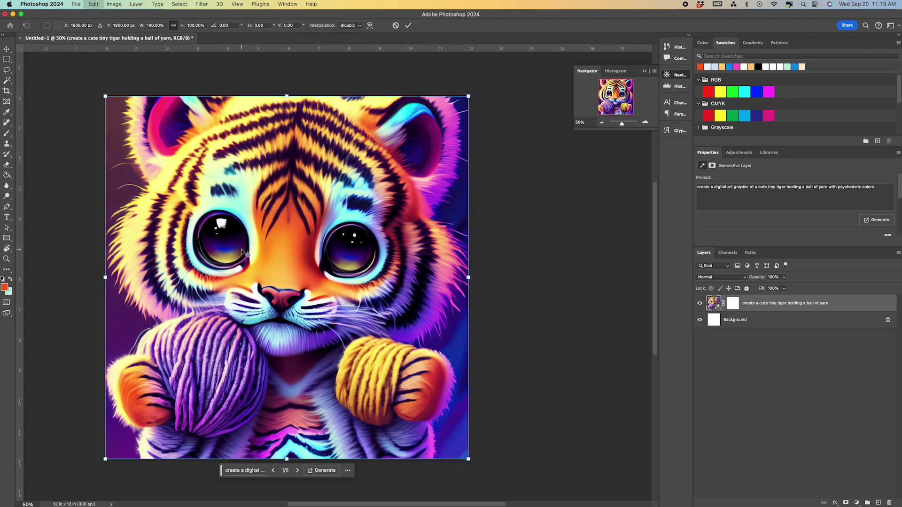
left_click_drag(287, 96, 287, 324)
left_click_drag(290, 368, 289, 277)
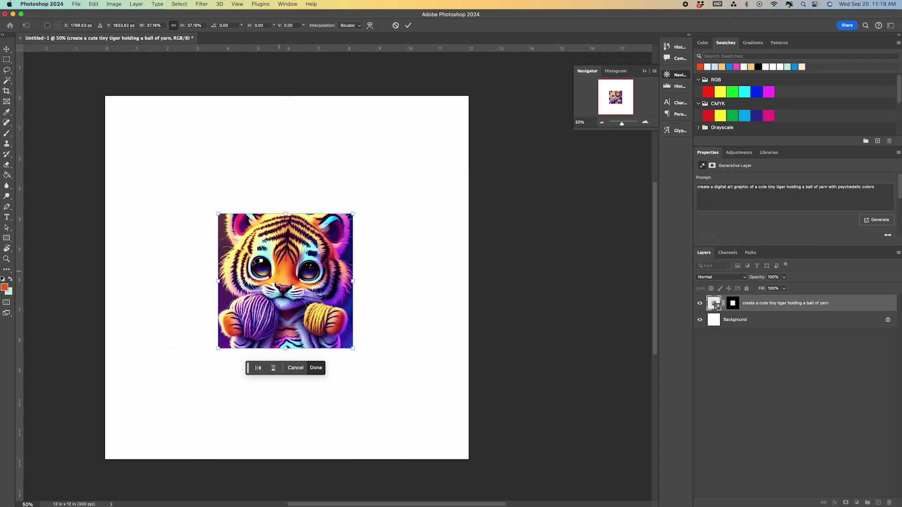
key("Return")
left_click(7, 60)
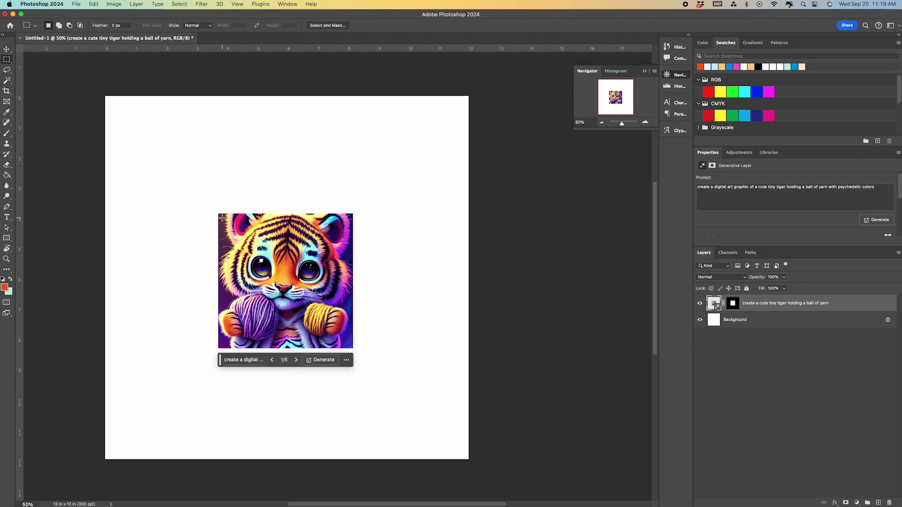
left_click_drag(222, 218, 350, 347)
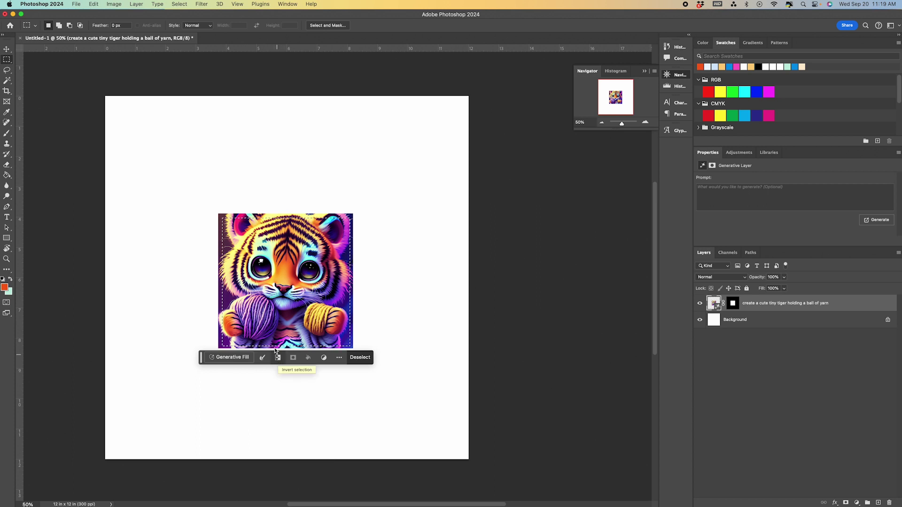
Invert the selection so it covers the white area around the tiger
left_click(186, 4)
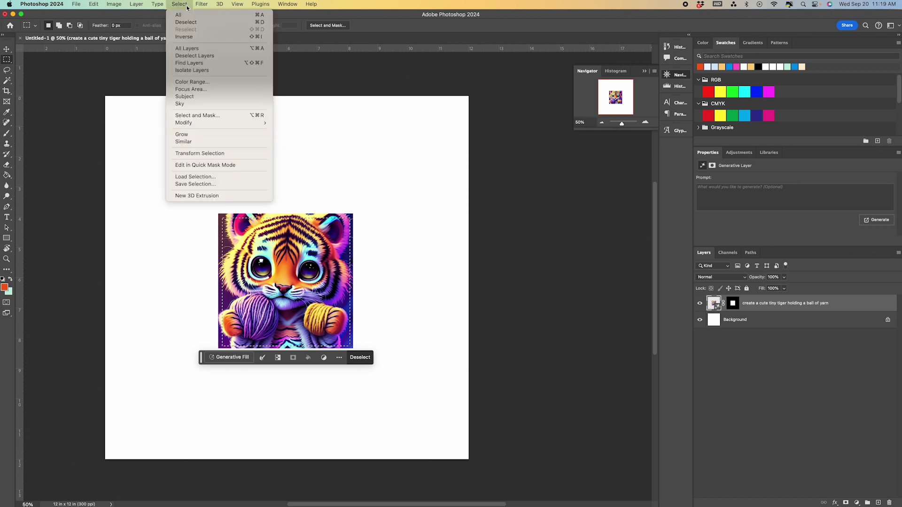
left_click(283, 362)
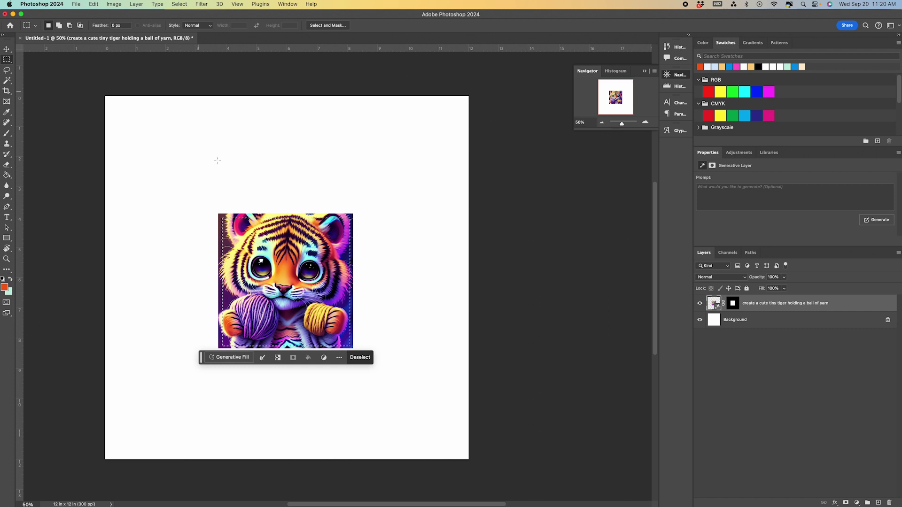
left_click(277, 358)
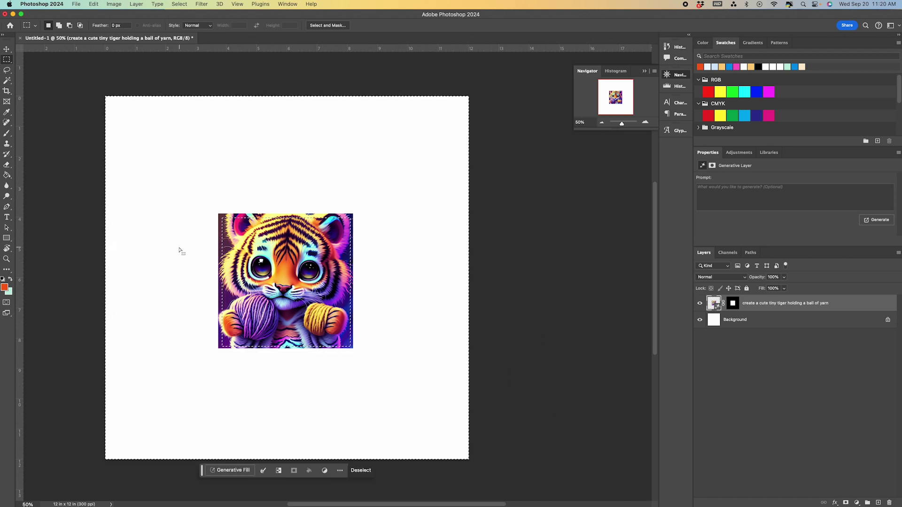
scroll(192, 470, "right", 5)
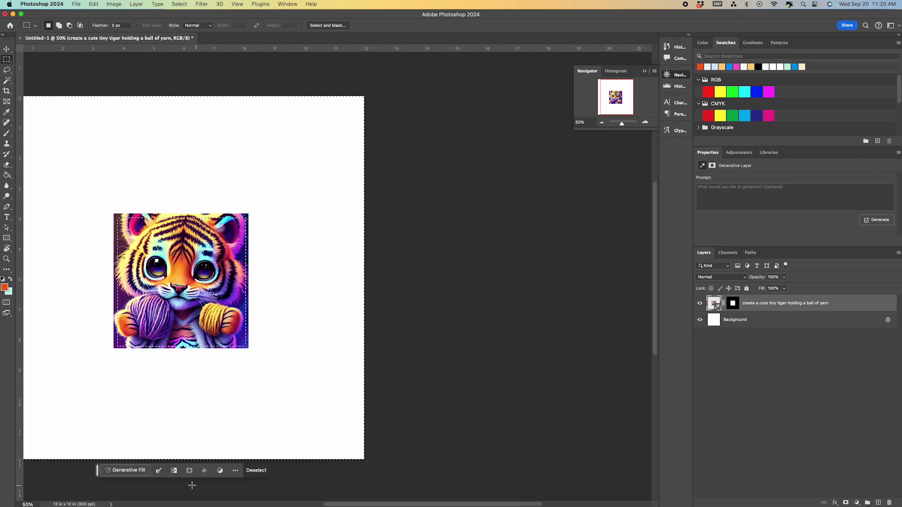
scroll(268, 429, "left", 7)
scroll(268, 429, "right", 1)
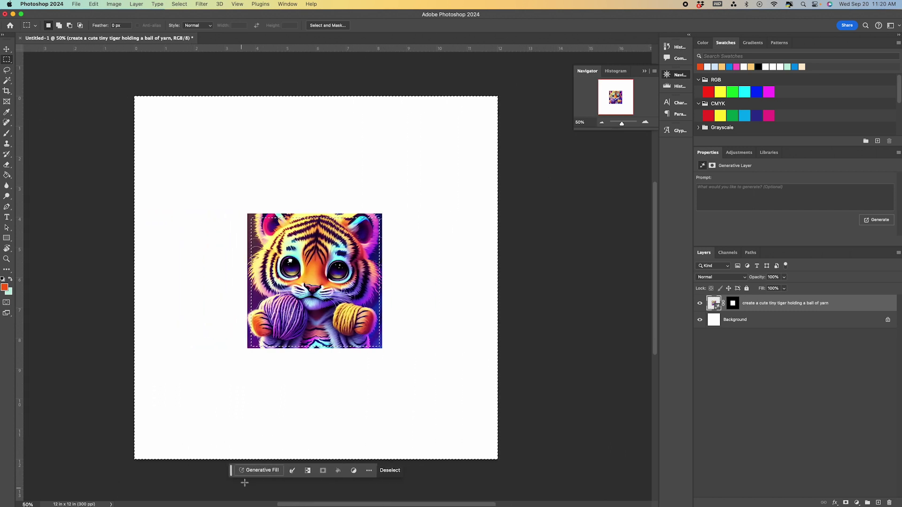
Generative-fill the surround with no prompt and compare results, landing on the balloons variation 2/3
left_click(258, 471)
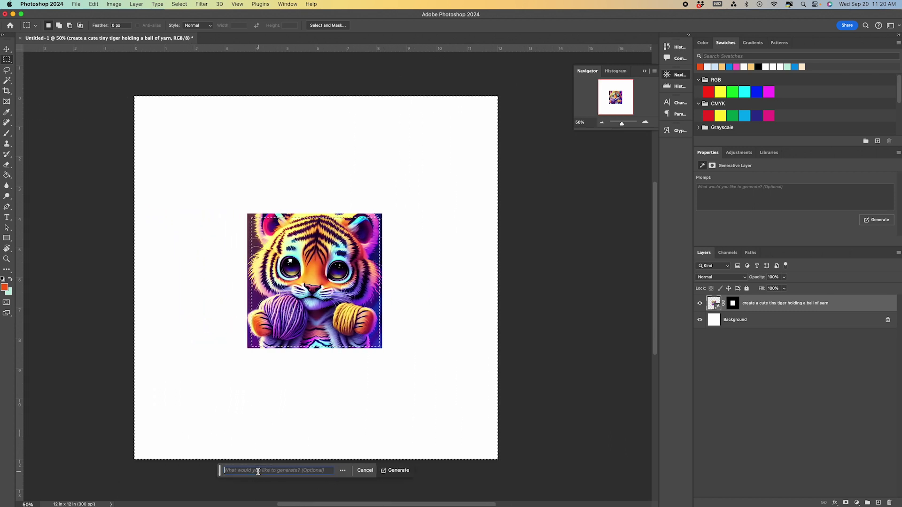
left_click(400, 472)
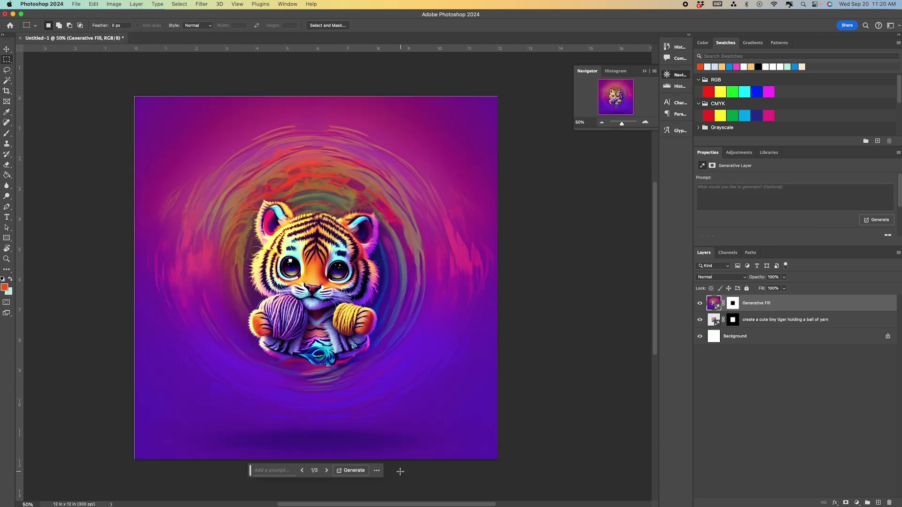
left_click(326, 471)
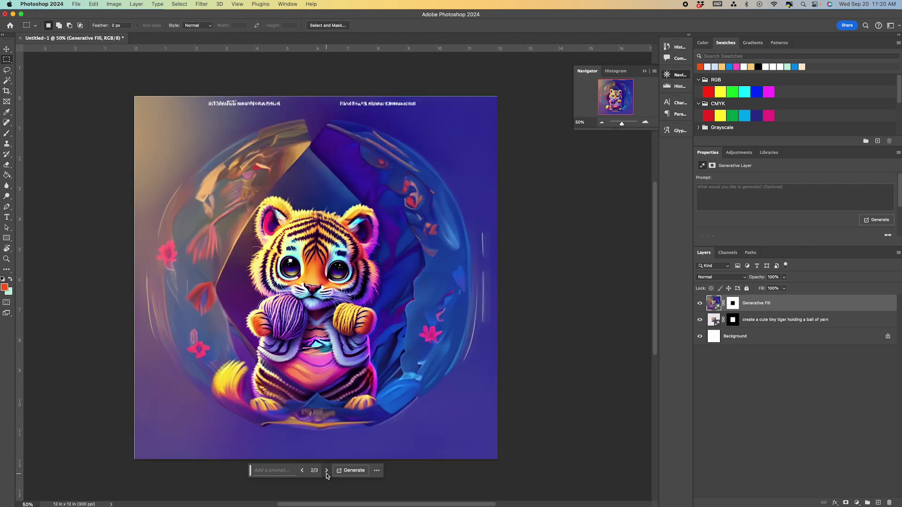
left_click(304, 472)
left_click(304, 473)
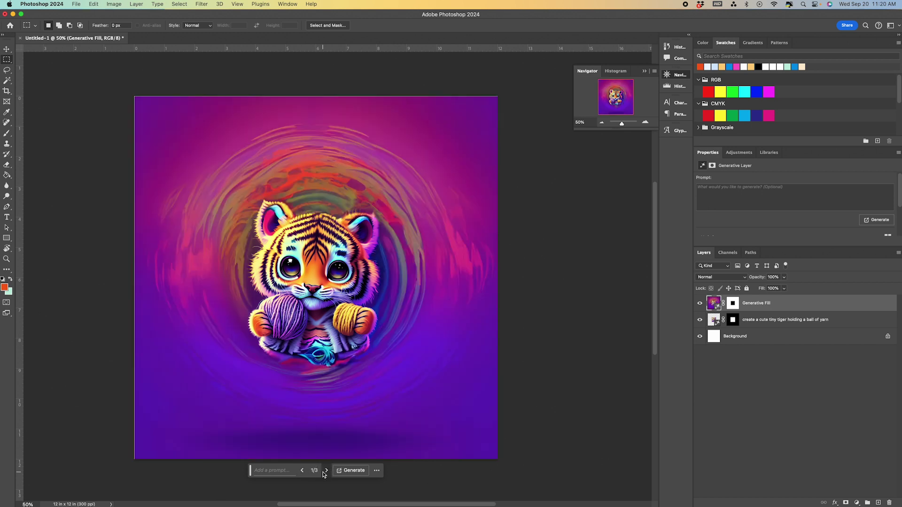
left_click(326, 471)
left_click(326, 472)
left_click(326, 472)
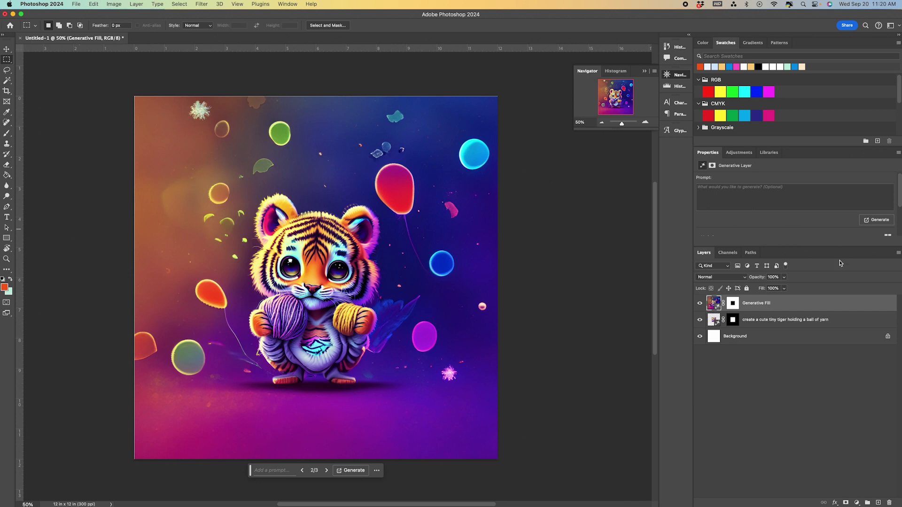
Undo the previous fill and enter the Generative Fill prompt 'create a digital art background with colorful water droplets'
key("super+z")
key("super+z")
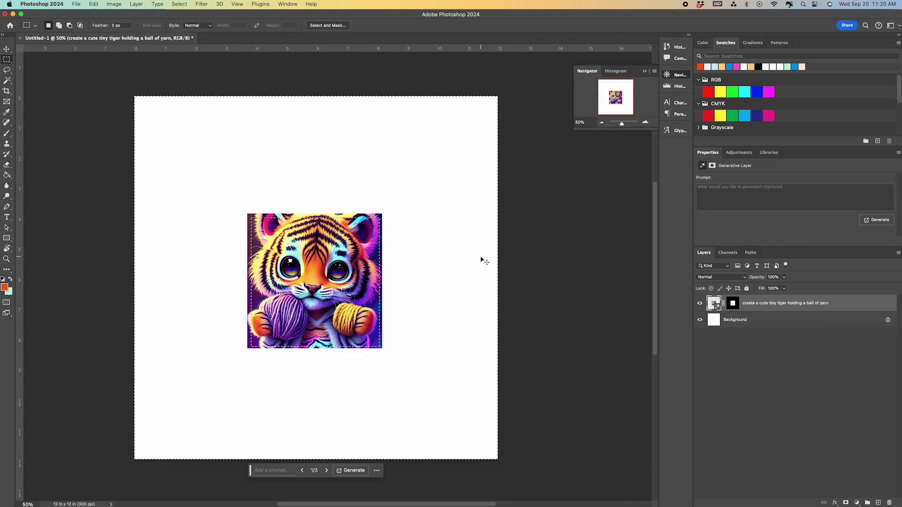
left_click(249, 476)
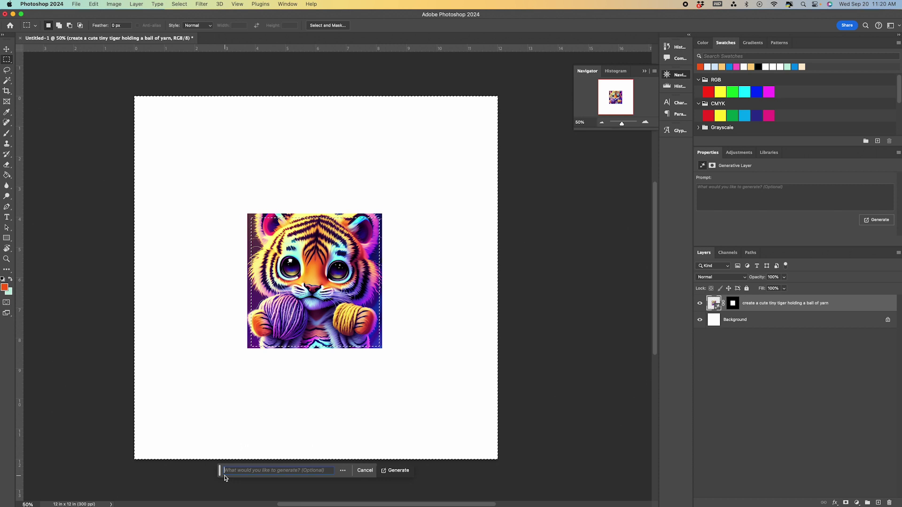
type("create")
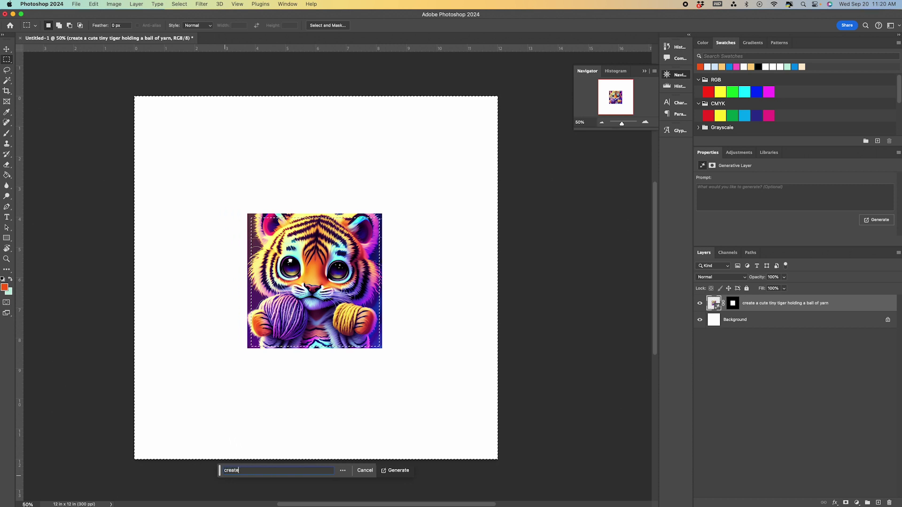
type(" a cigital ar")
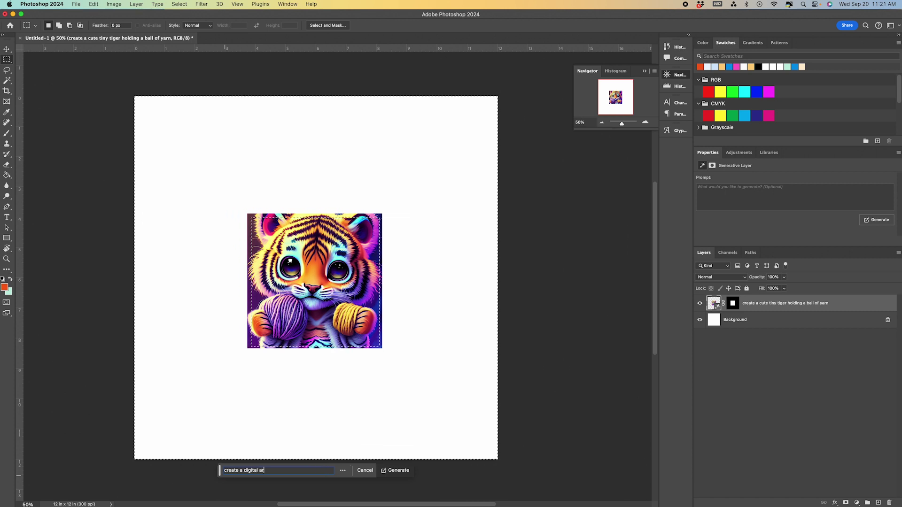
type("t background with colorful warter droplets")
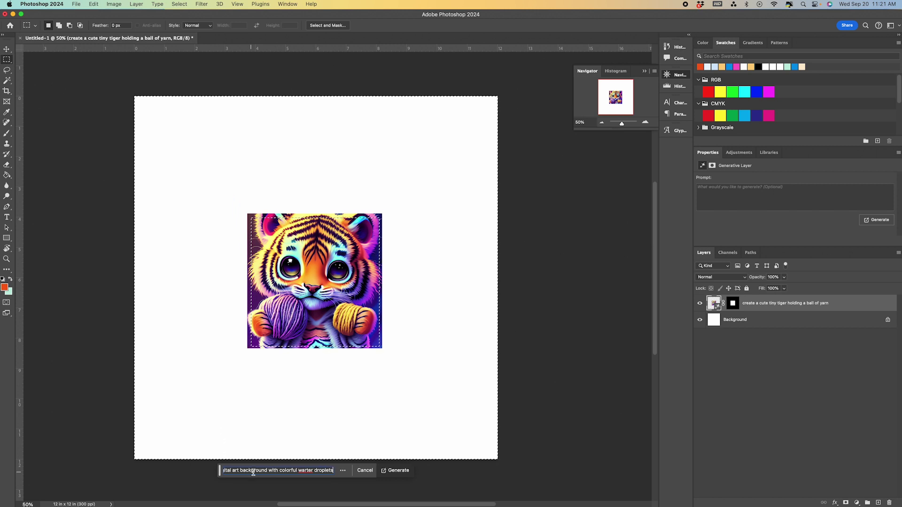
mouse_move(355, 494)
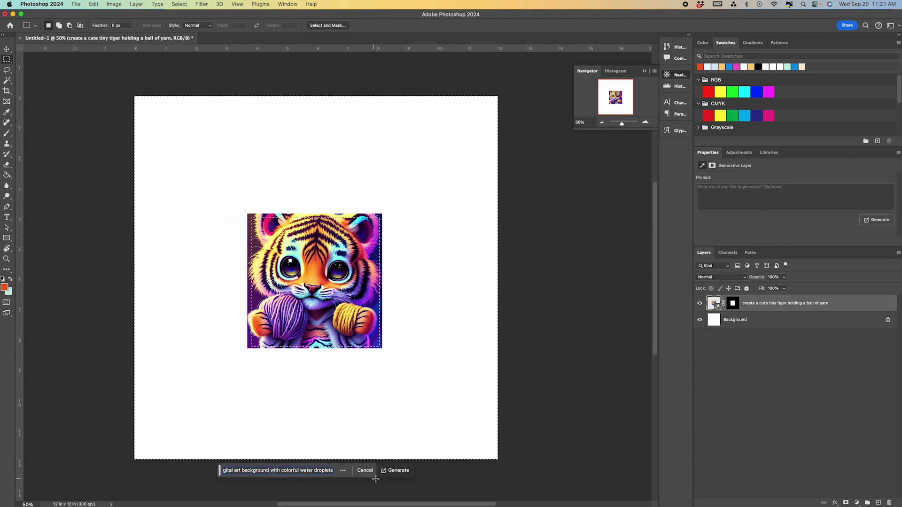
Generate the water-droplet background and compare the first three variations
left_click(398, 471)
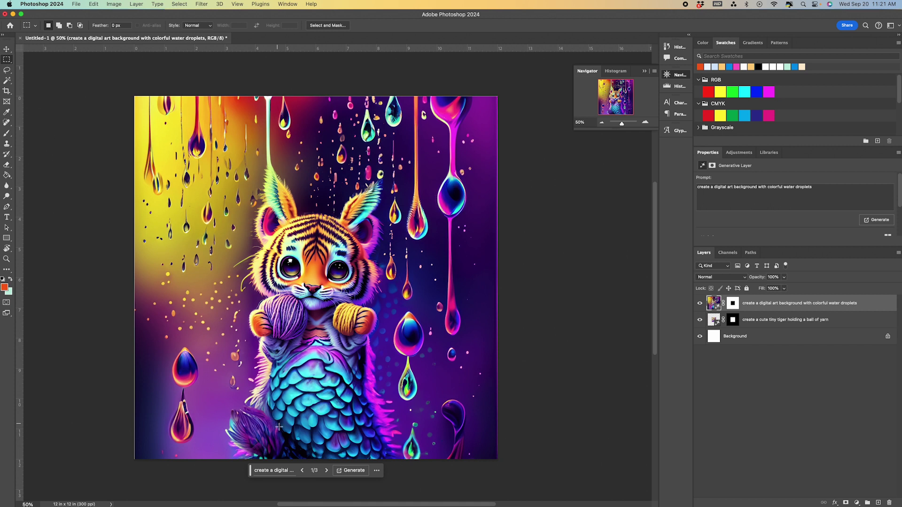
left_click(327, 471)
left_click(327, 471)
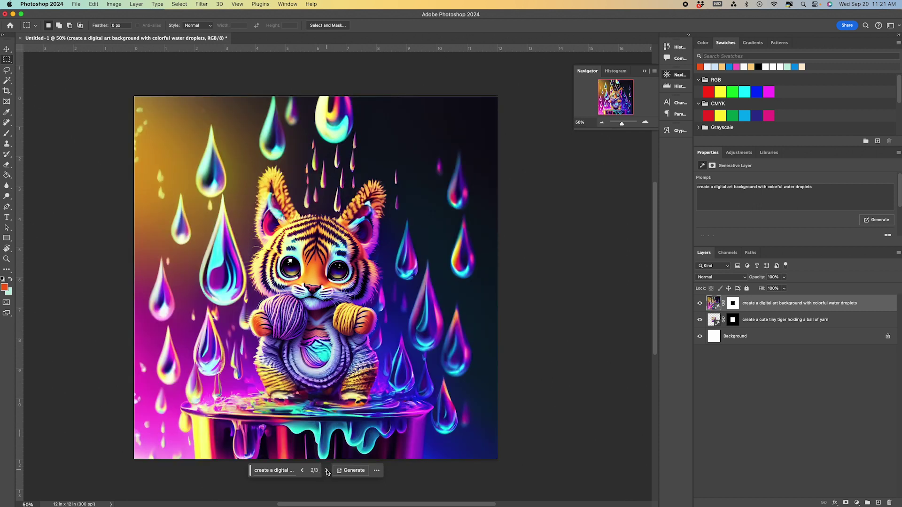
left_click(302, 471)
Generate three more variations and settle on variation 1/6 with magenta dripping drops
left_click(355, 472)
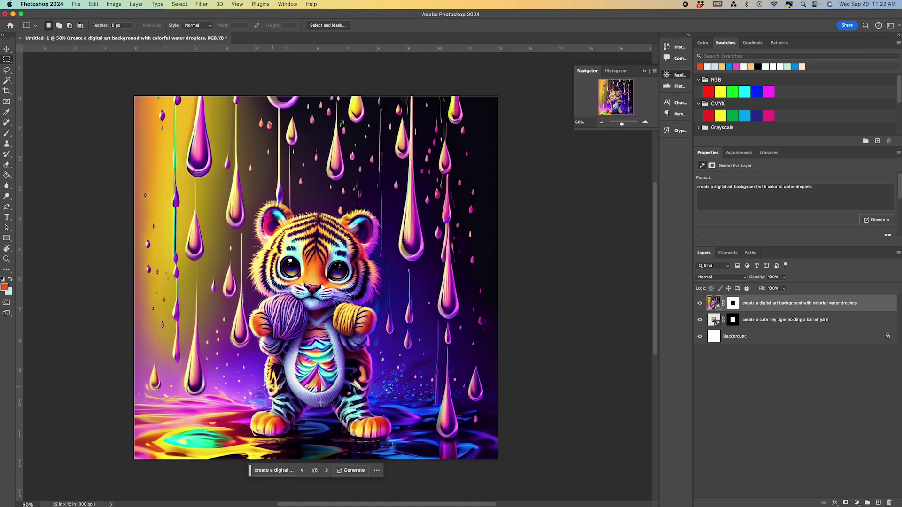
left_click(327, 471)
left_click(326, 471)
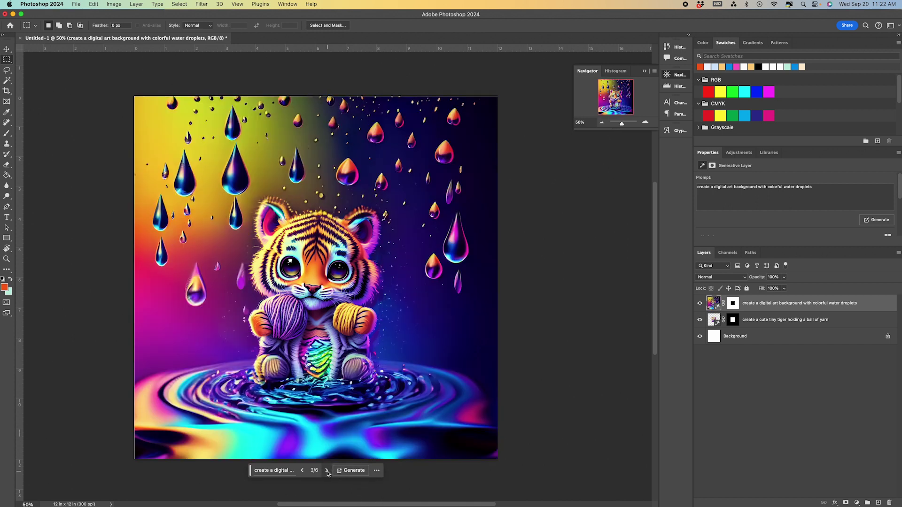
left_click(303, 471)
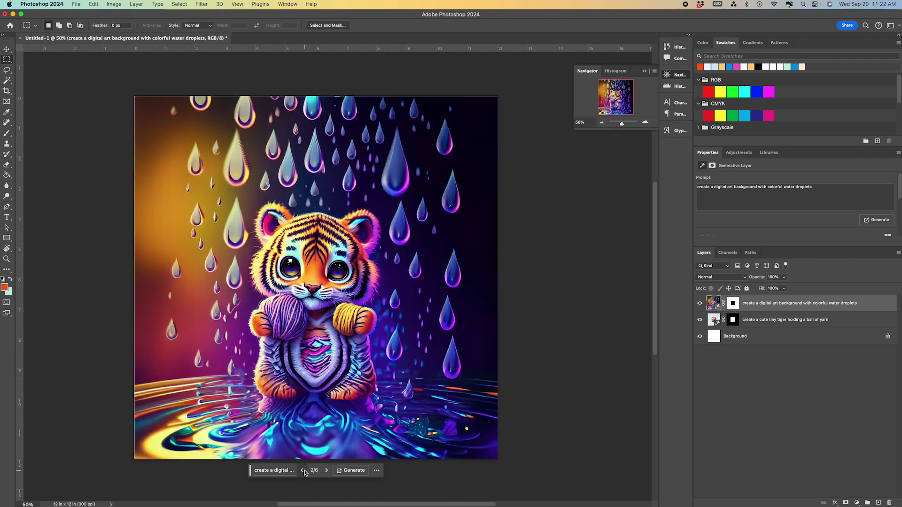
left_click(303, 471)
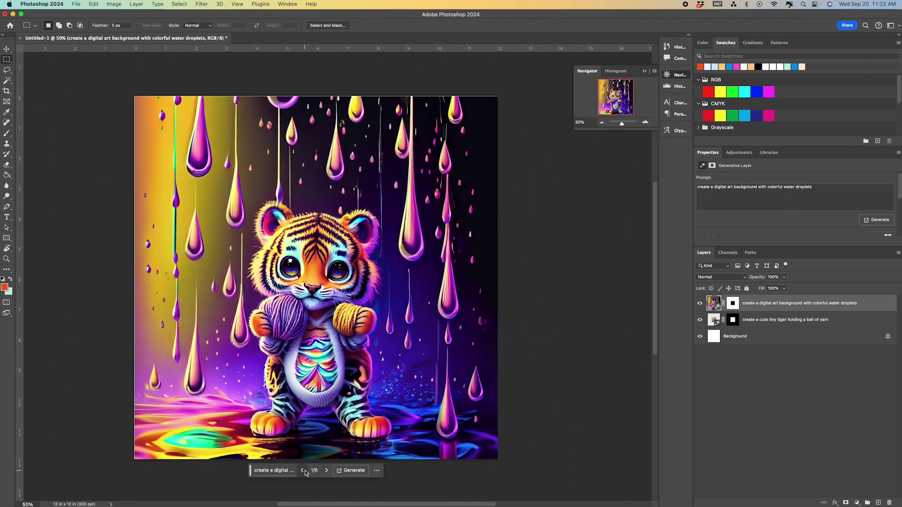